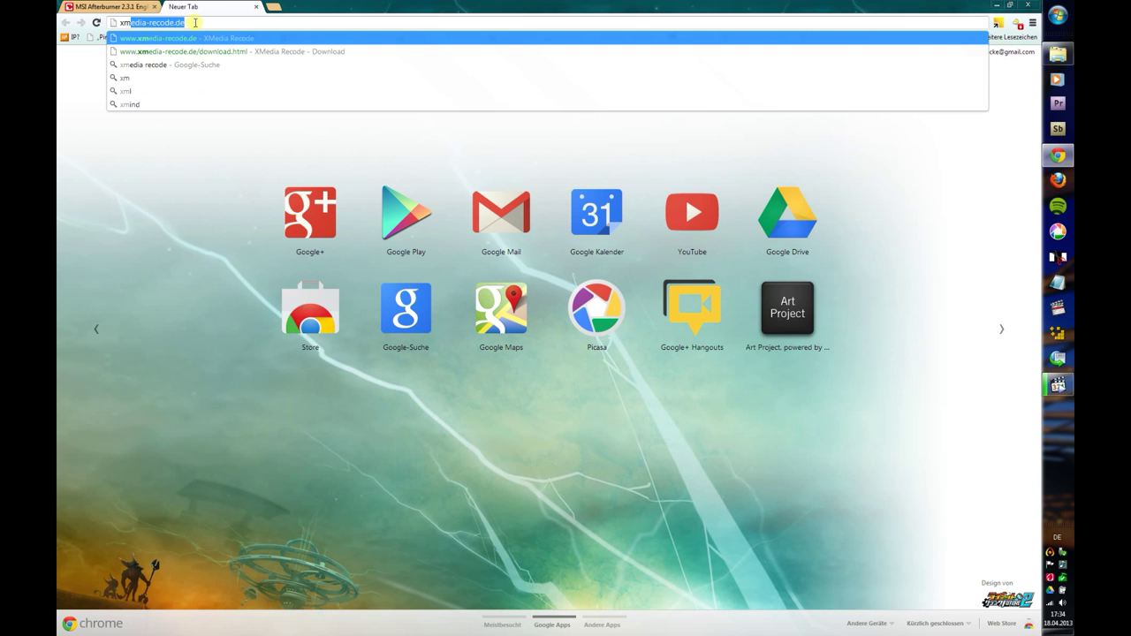
Step: Search for xmedia-recode.de, open the XMedia Recode page on CHIP and go to its download server page
key(Down)
key(Down)
key(Return)
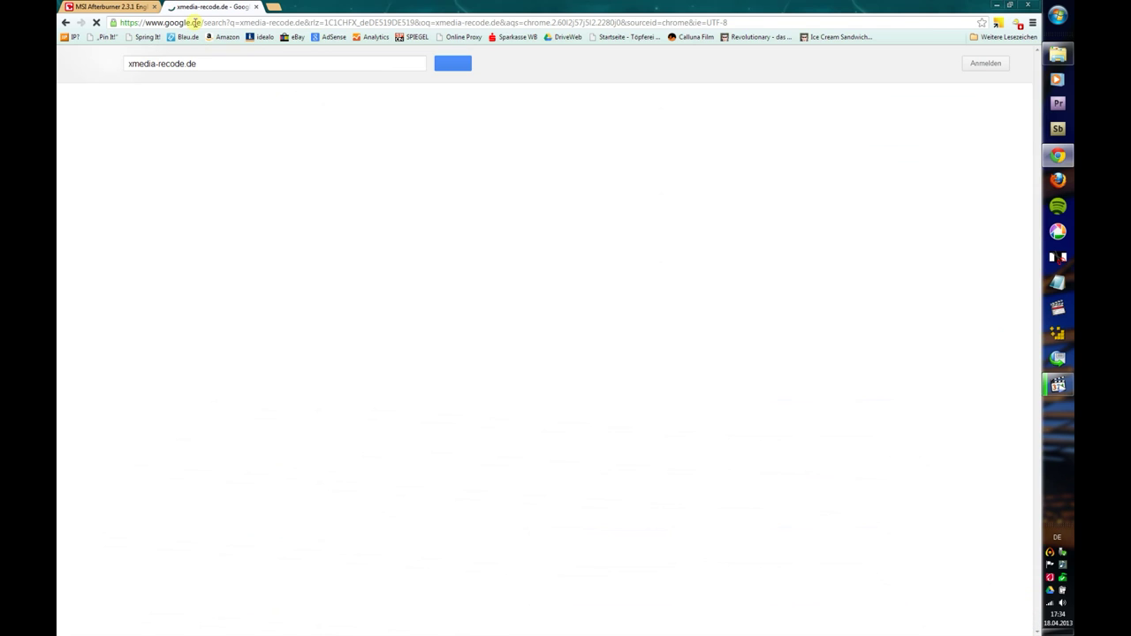
click(165, 232)
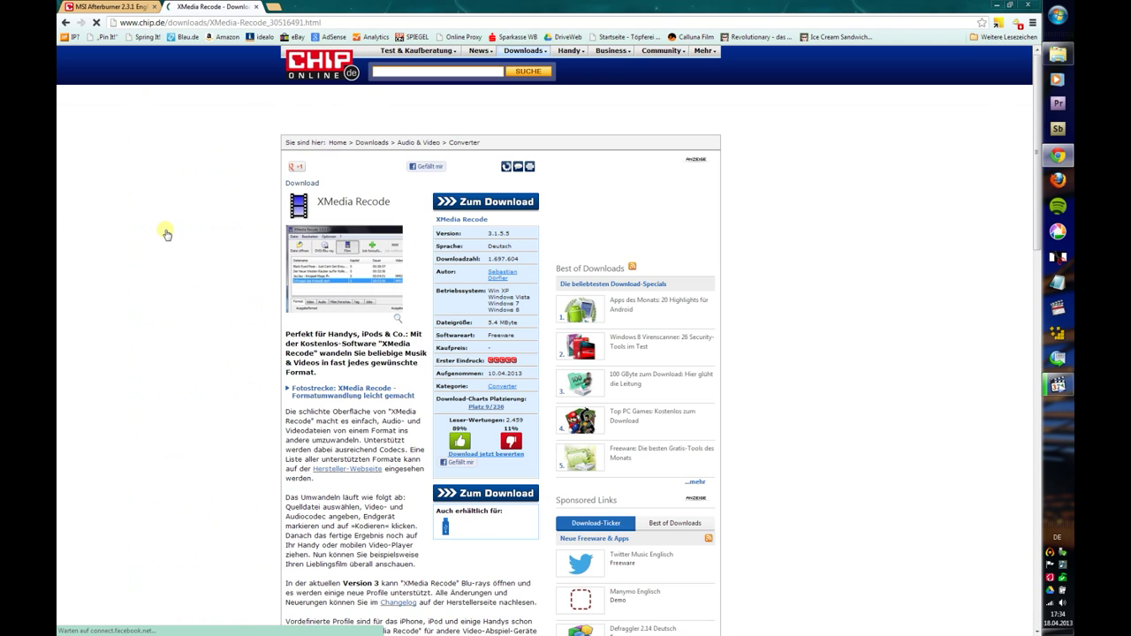
click(473, 203)
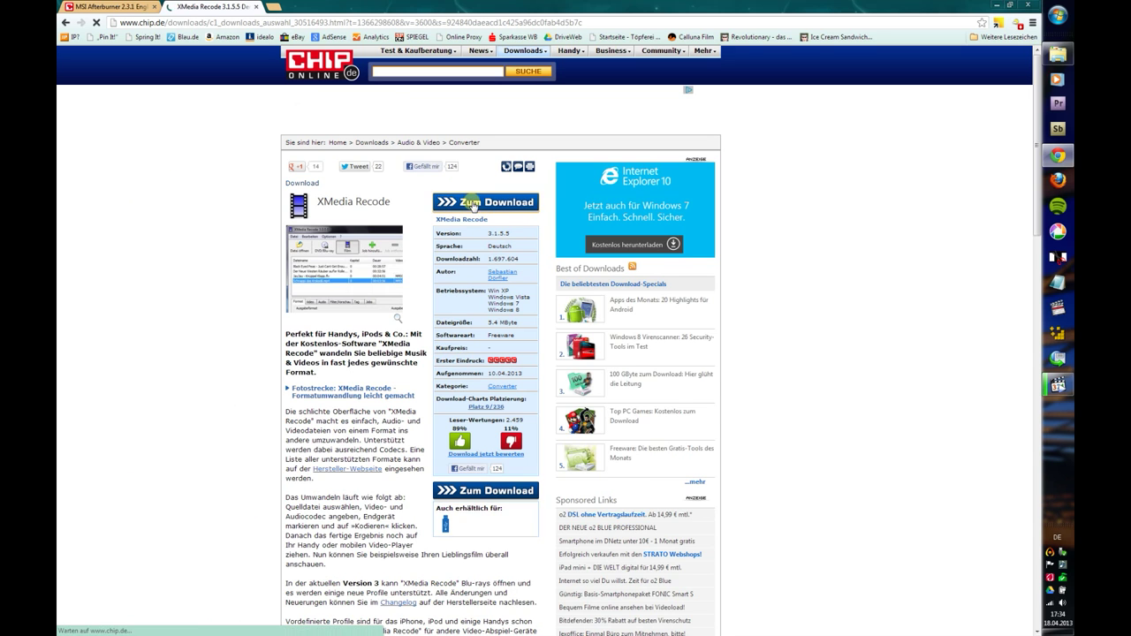
click(1010, 6)
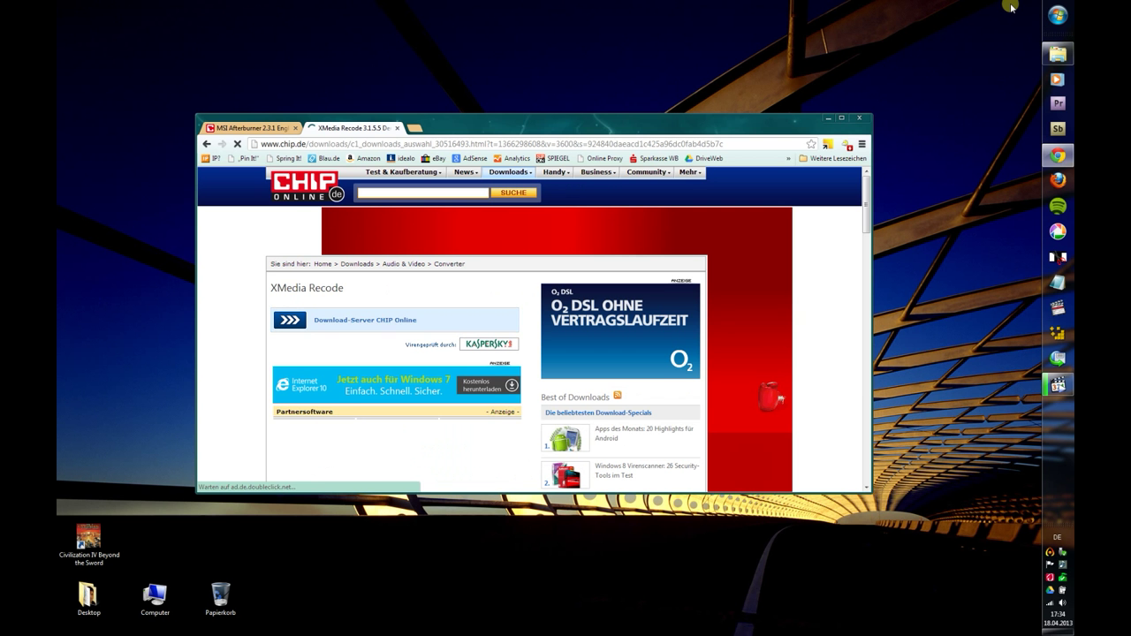
Step: In Windows Explorer, extract the MSIAfterburnerSetup231 archive with 7-Zip into a folder of the same name
click(1057, 54)
click(428, 127)
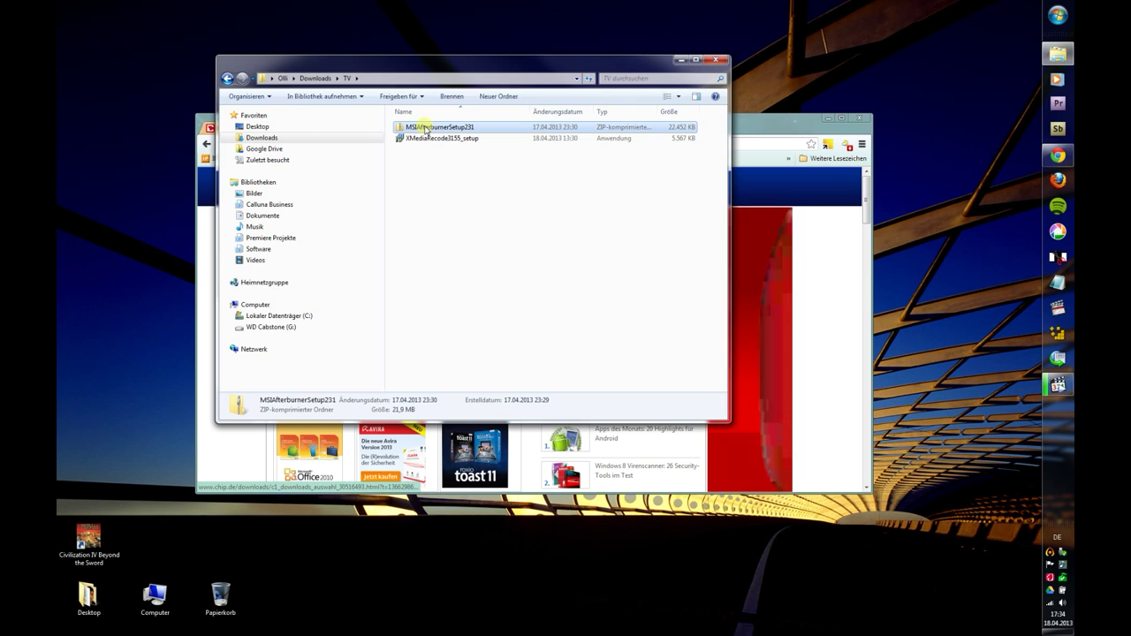
right_click(426, 127)
mouse_move(477, 177)
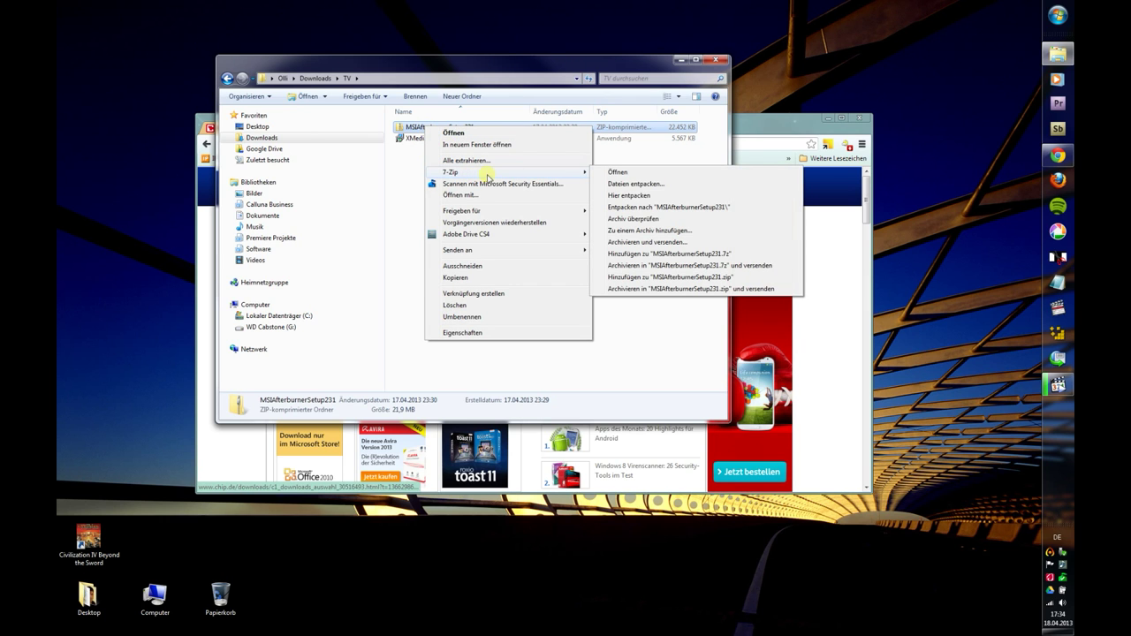
click(648, 208)
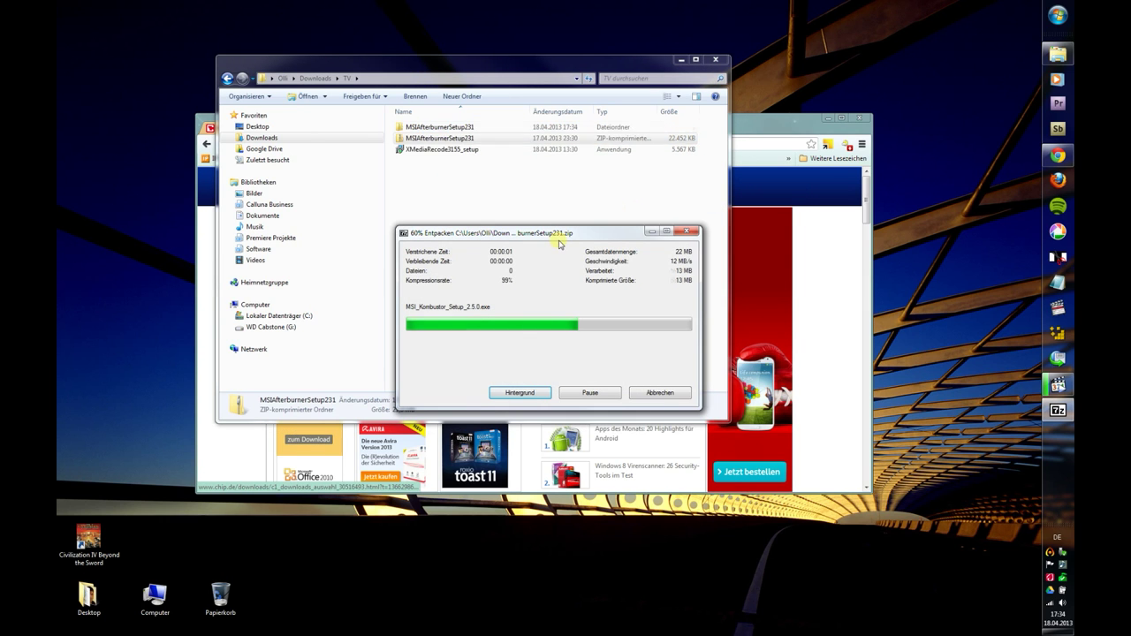
Step: Run MSIAfterburnerSetup231 from the extracted folder, accept the licence and install MSI Afterburner with the default options
double_click(467, 129)
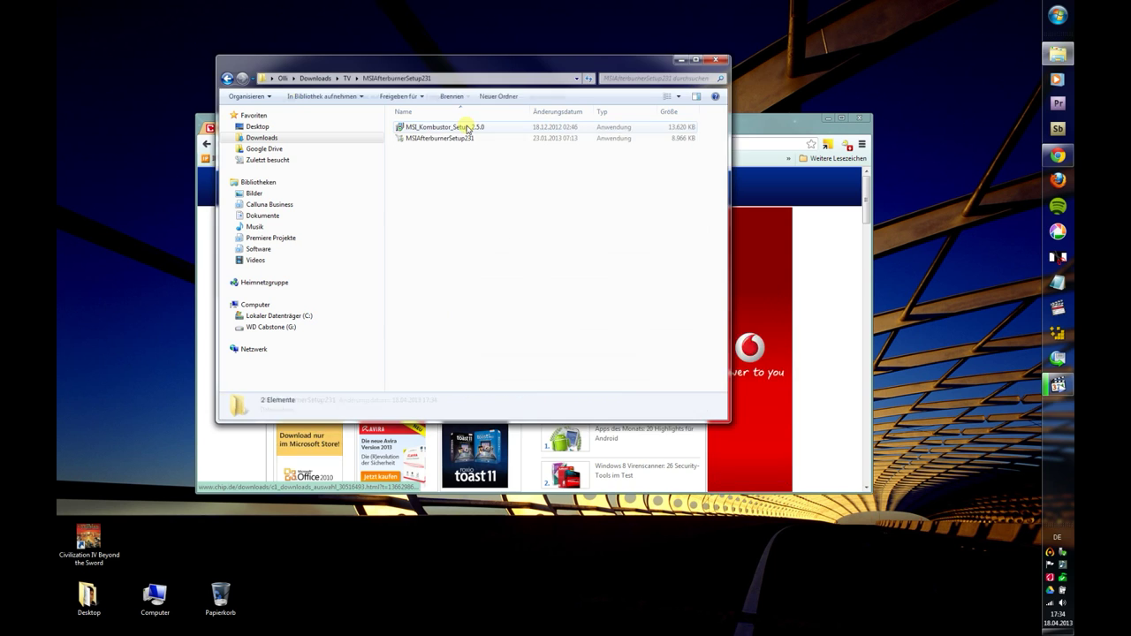
double_click(442, 138)
click(591, 408)
click(515, 376)
click(607, 407)
click(608, 408)
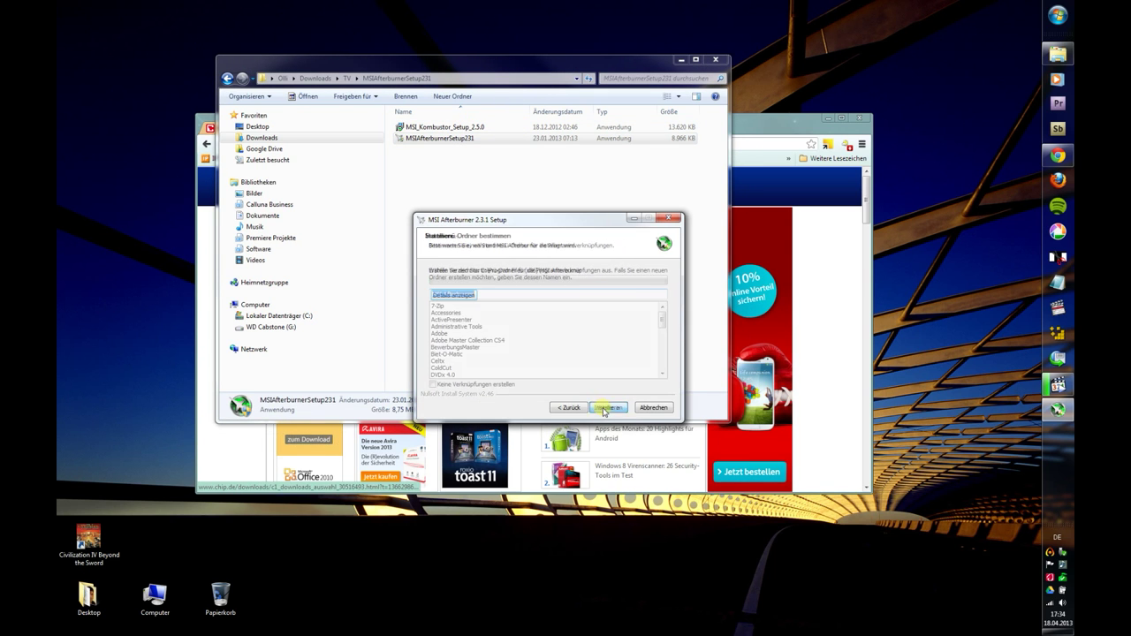
click(608, 407)
click(608, 407)
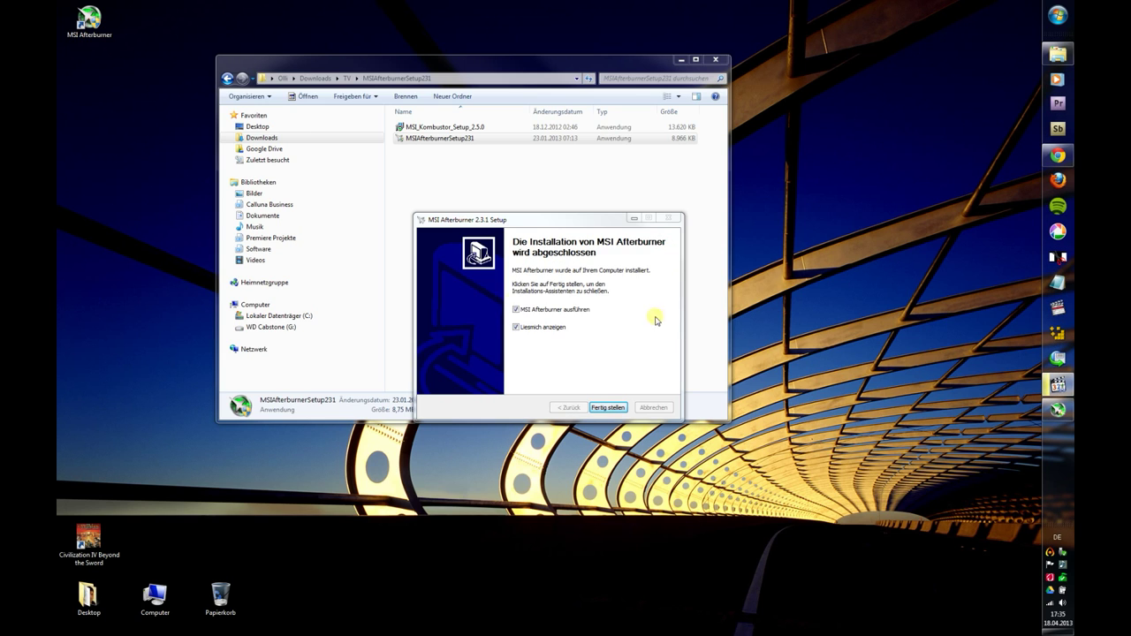
Step: Finish the MSI Afterburner setup without launching the program or showing the readme
click(516, 309)
click(516, 327)
click(607, 408)
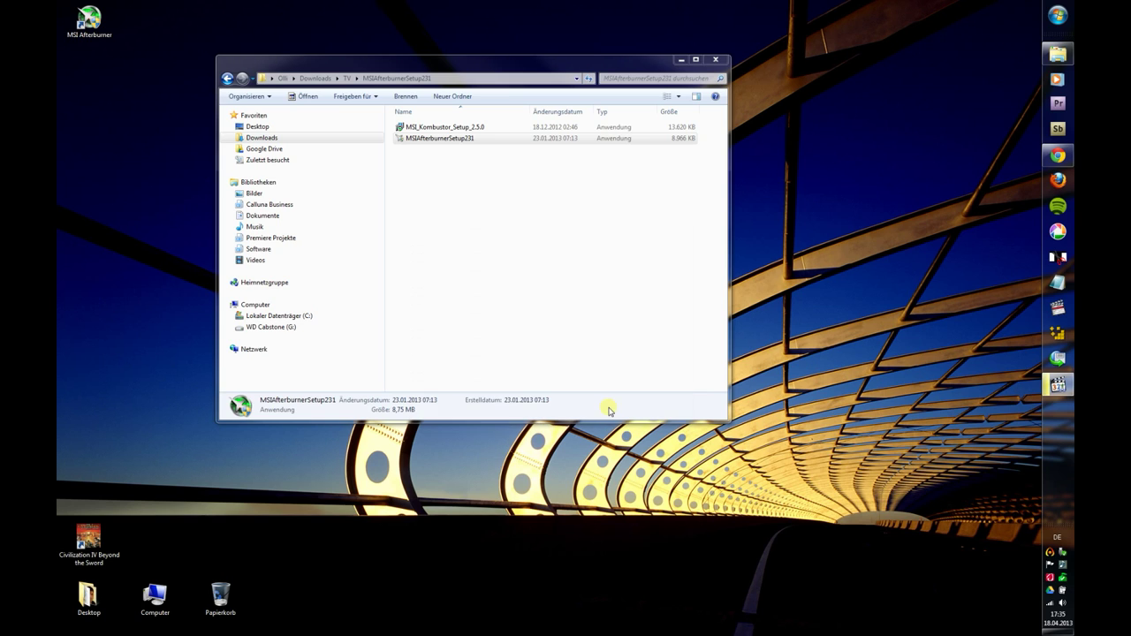
Step: Run XMediaRecode3155_setup from the TV folder in Deutsch, accept the licence and keep the default installation folder
click(227, 78)
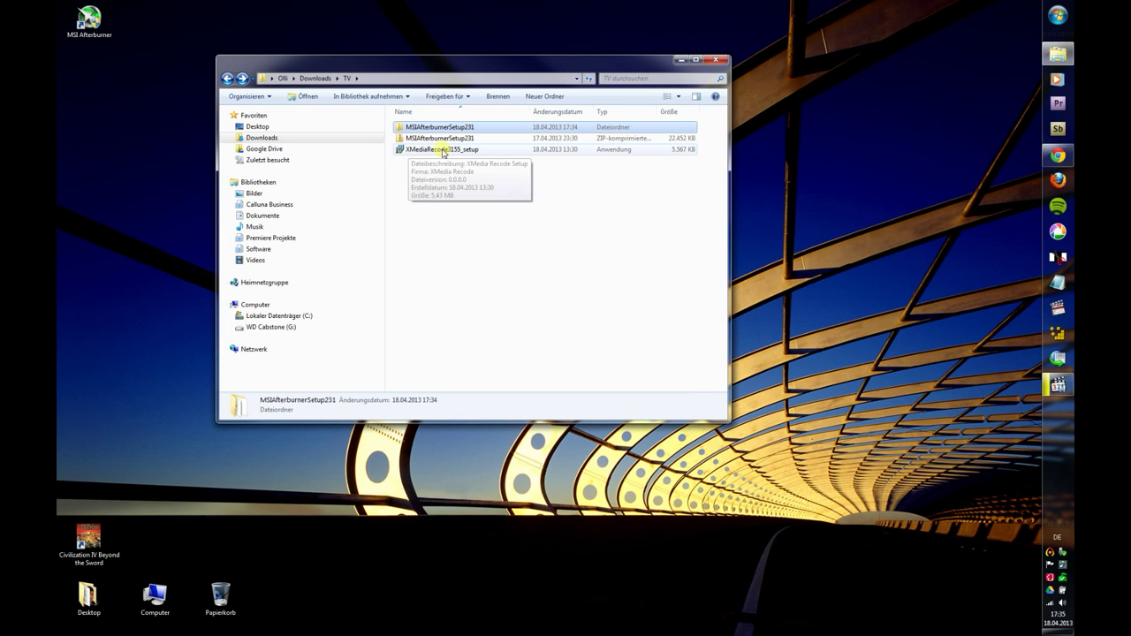
double_click(444, 151)
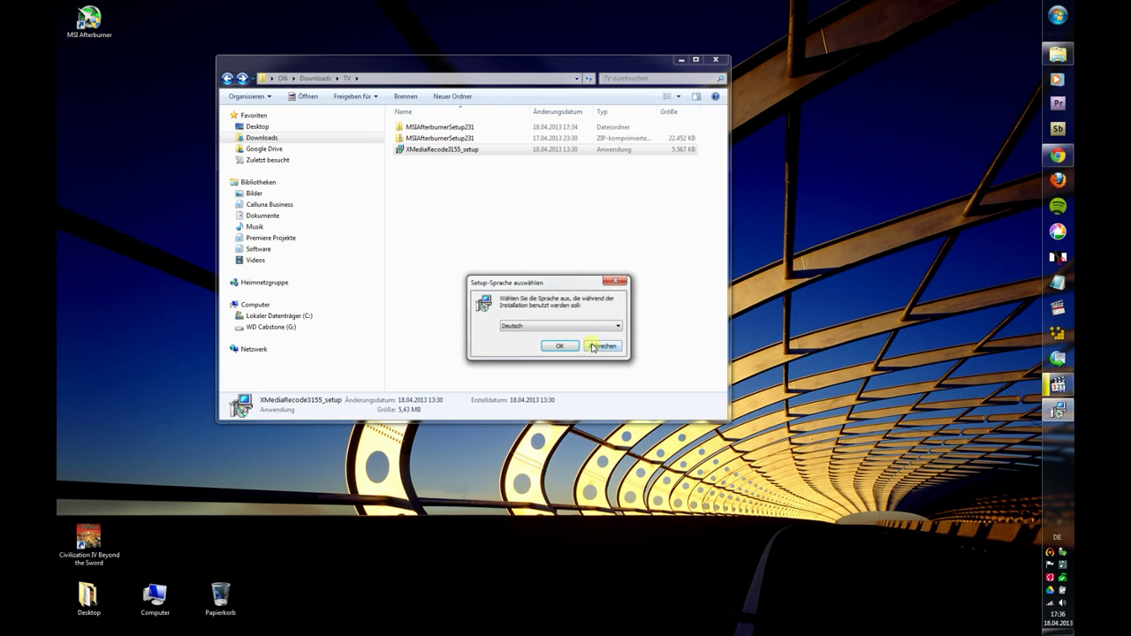
click(566, 348)
click(619, 407)
click(518, 381)
click(600, 407)
click(604, 408)
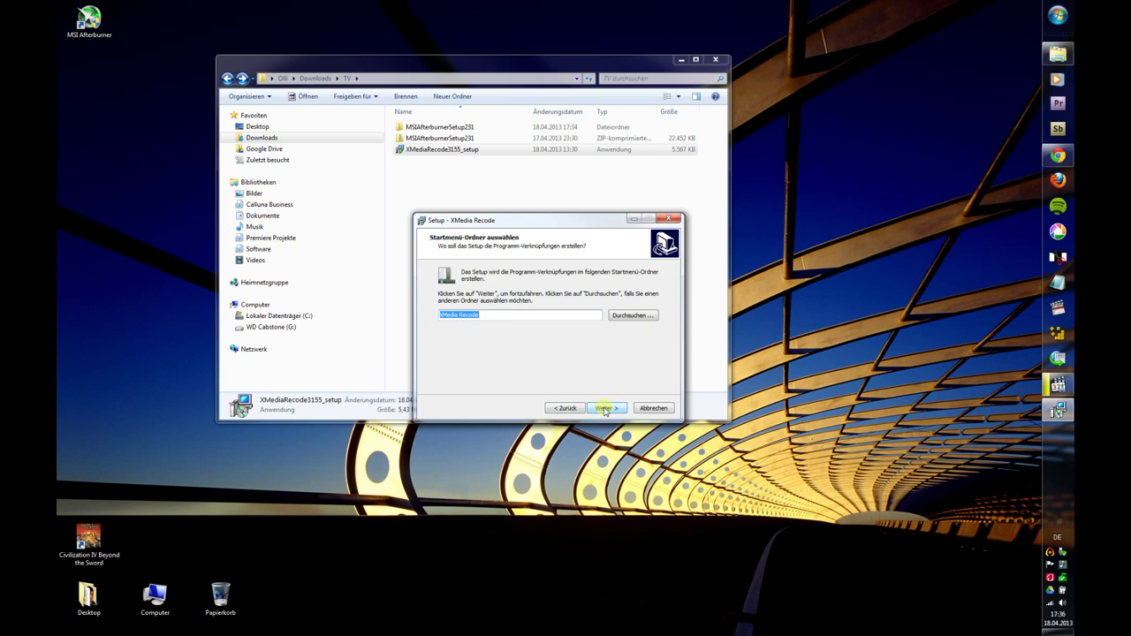
Step: Keep the default start menu folder, enable the desktop icon and install XMedia Recode
click(604, 408)
click(444, 304)
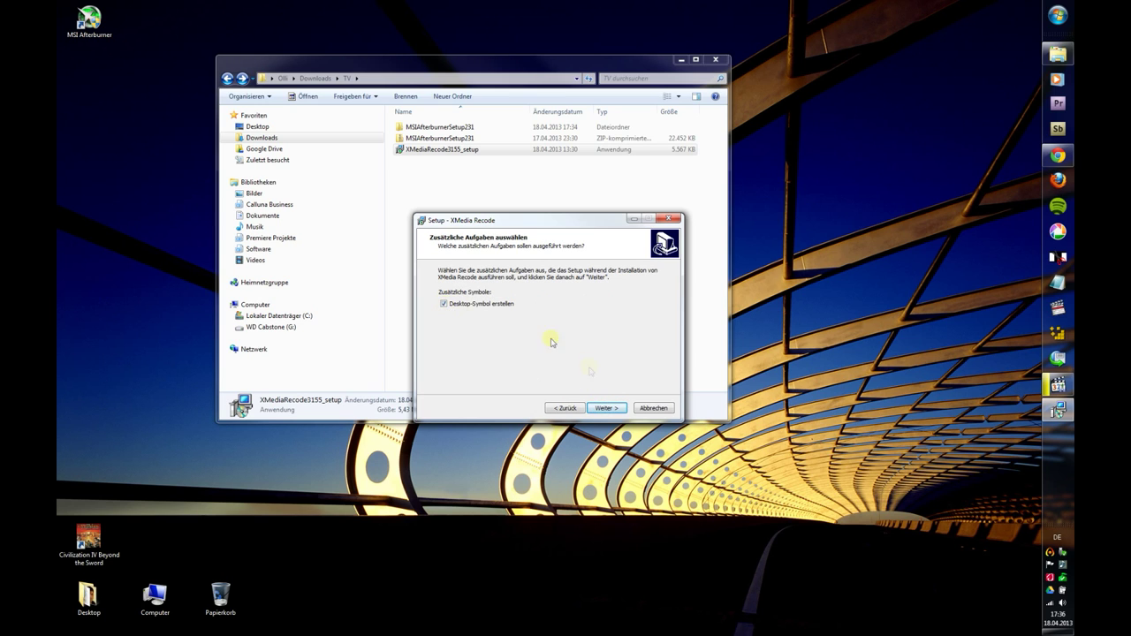
click(609, 408)
click(610, 408)
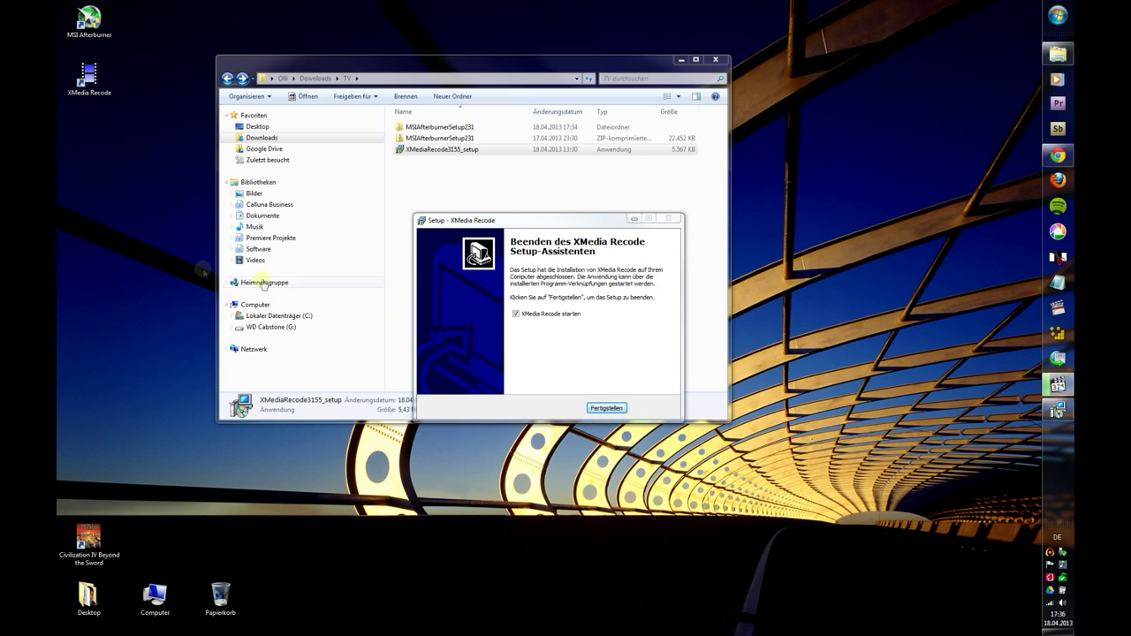
Step: Finish the XMedia Recode setup without starting the program and close the Explorer window
click(517, 313)
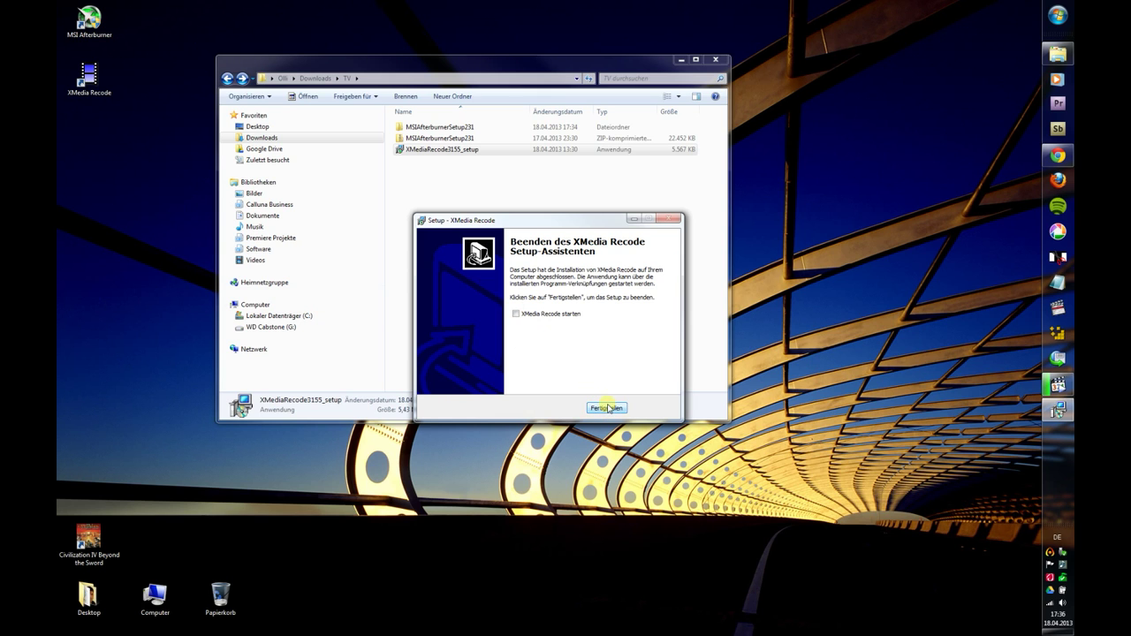
click(608, 407)
click(714, 59)
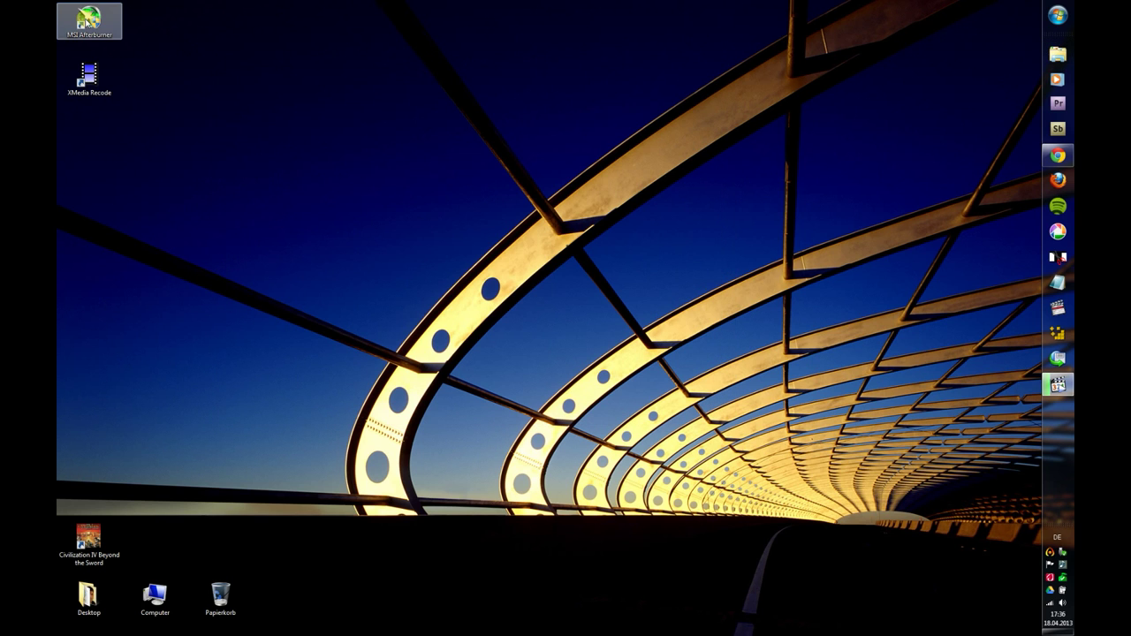
Step: Launch MSI Afterburner from its desktop shortcut
click(102, 76)
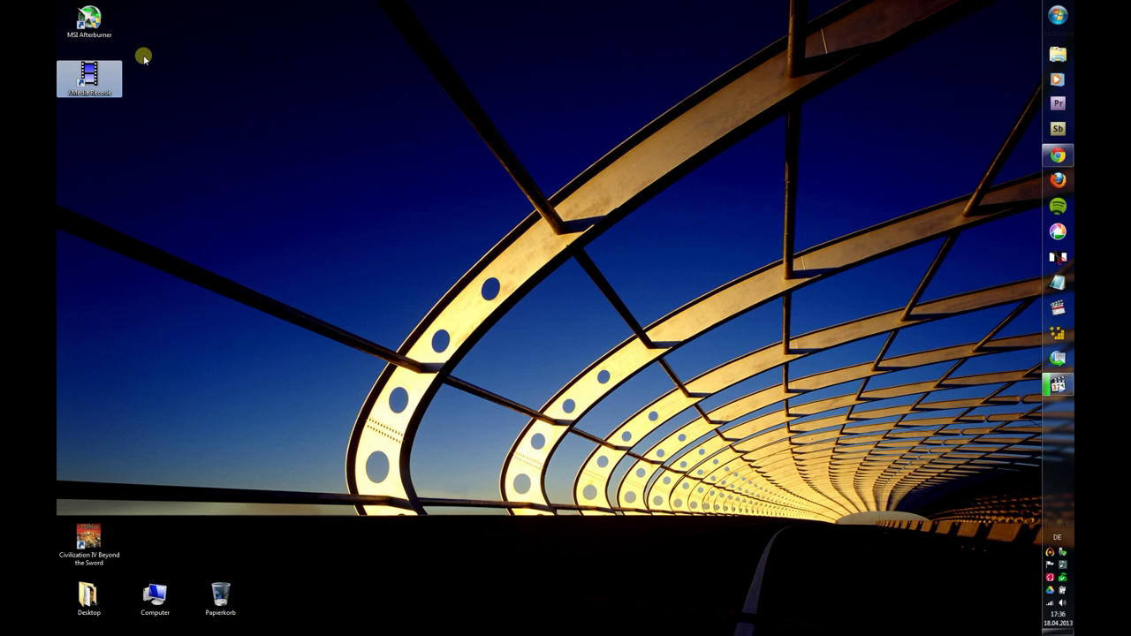
double_click(88, 20)
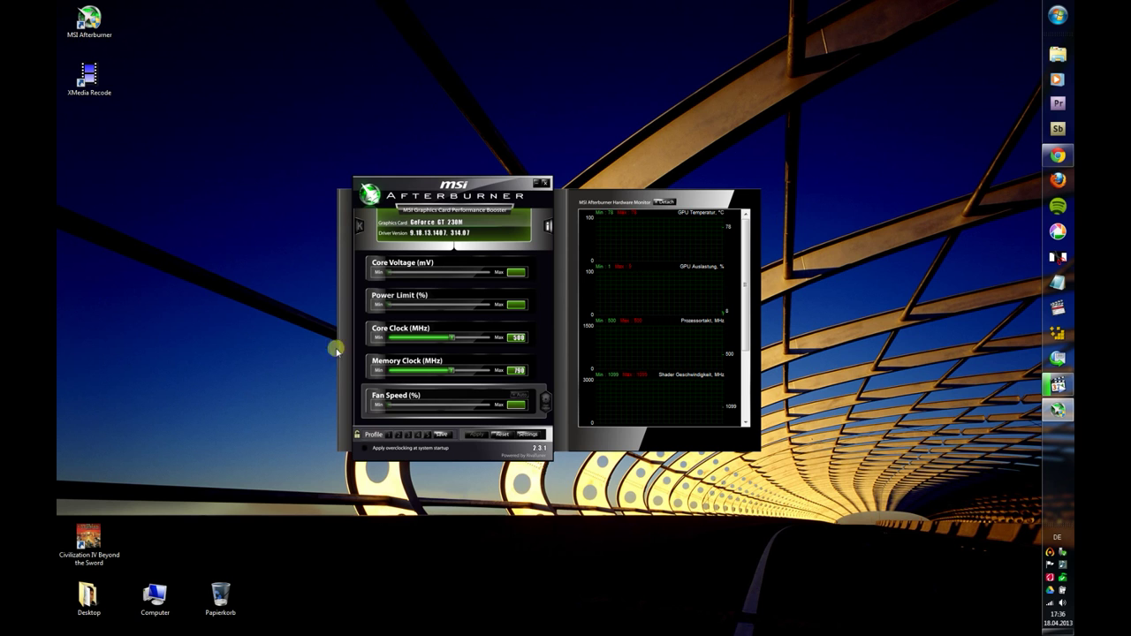
mouse_move(446, 273)
Step: Enable the system time (Zeige Systemzeit) in the On Screen Display settings
click(529, 434)
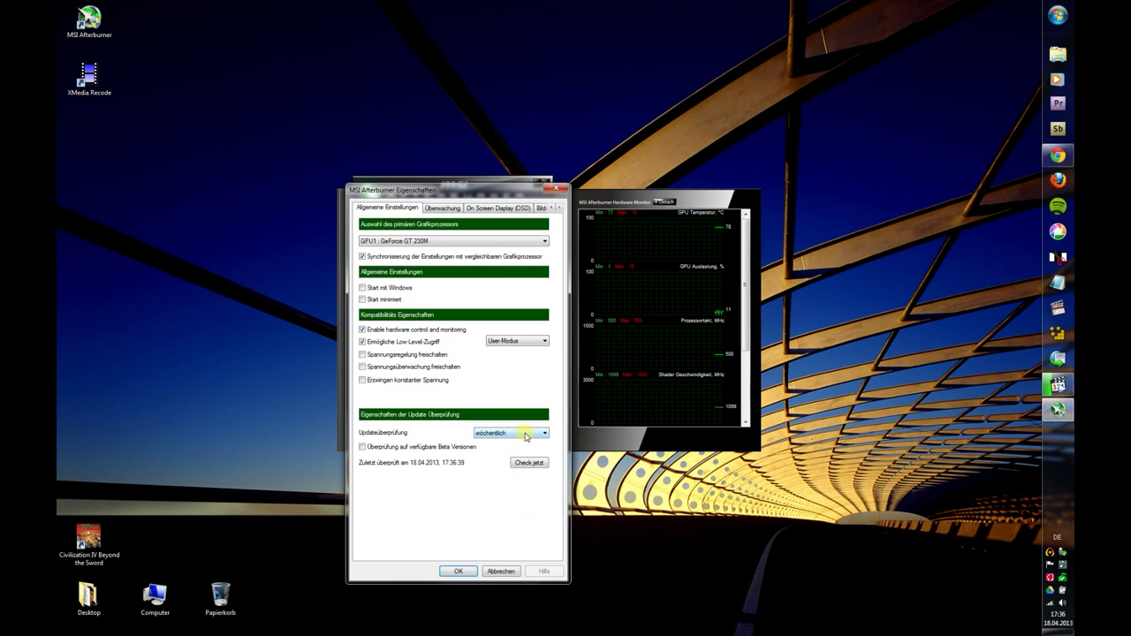
click(505, 209)
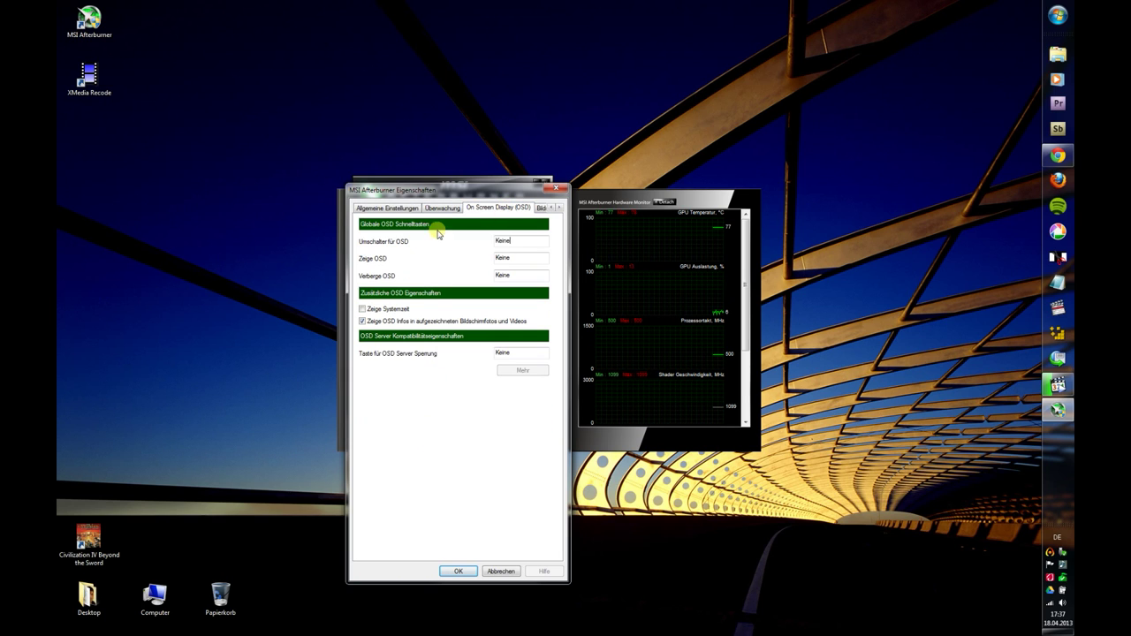
click(364, 309)
Step: Assign Scroll Lock (ROLLEN-FESTSTELL) as the video recording hotkey
click(559, 207)
click(559, 207)
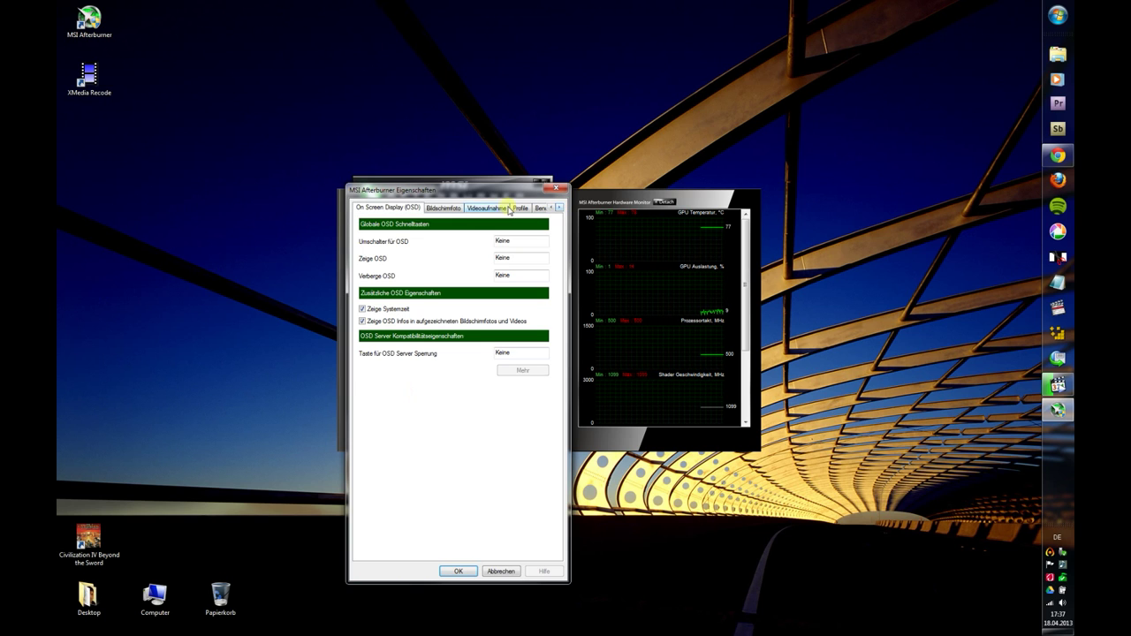
click(507, 209)
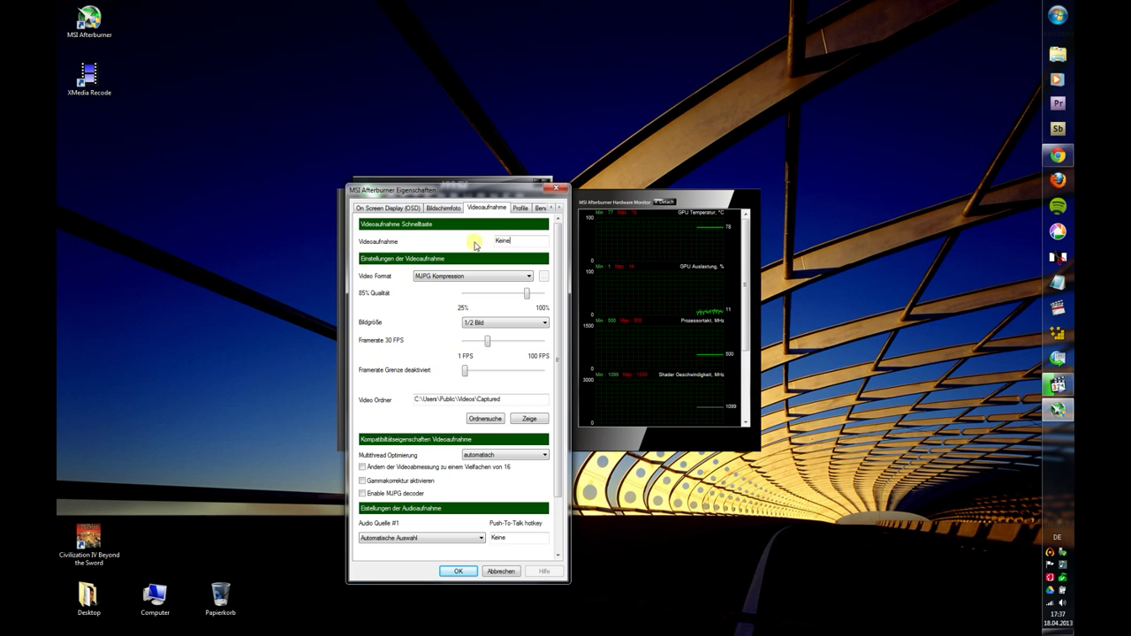
key(Scroll_Lock)
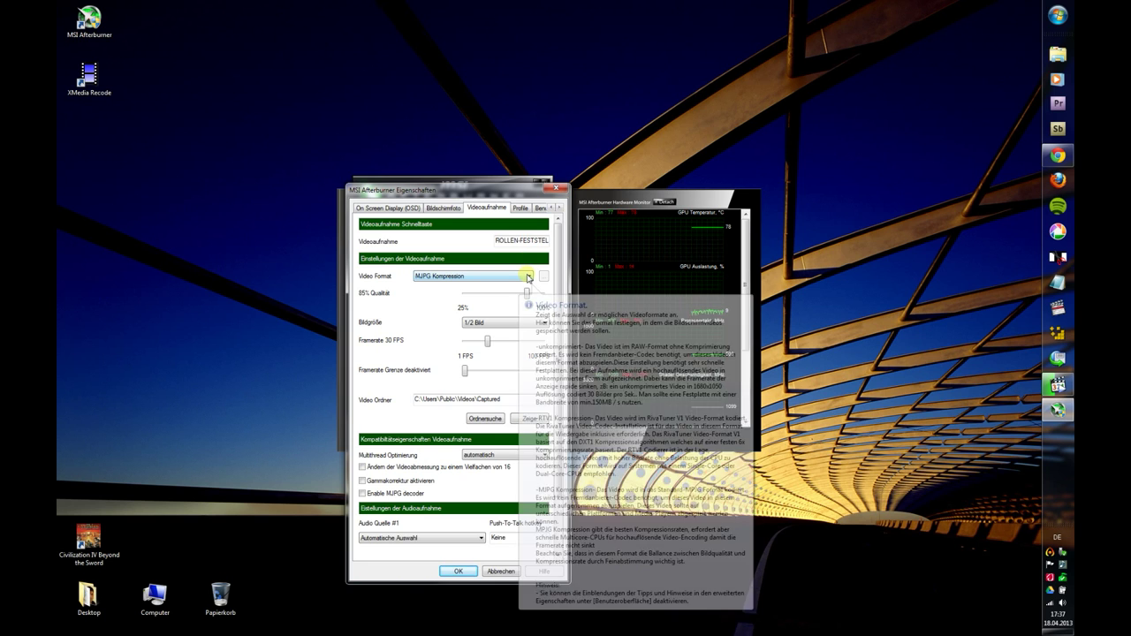
Step: Configure video recording with MJPG Kompression, 100% quality and the image size Vollbild
click(528, 276)
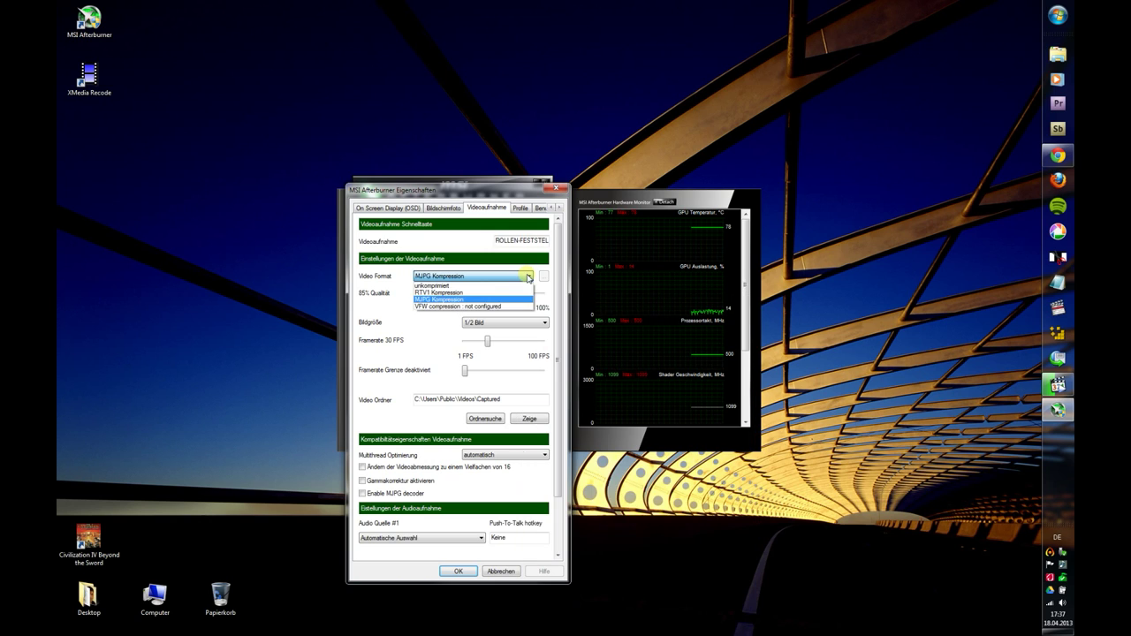
click(473, 300)
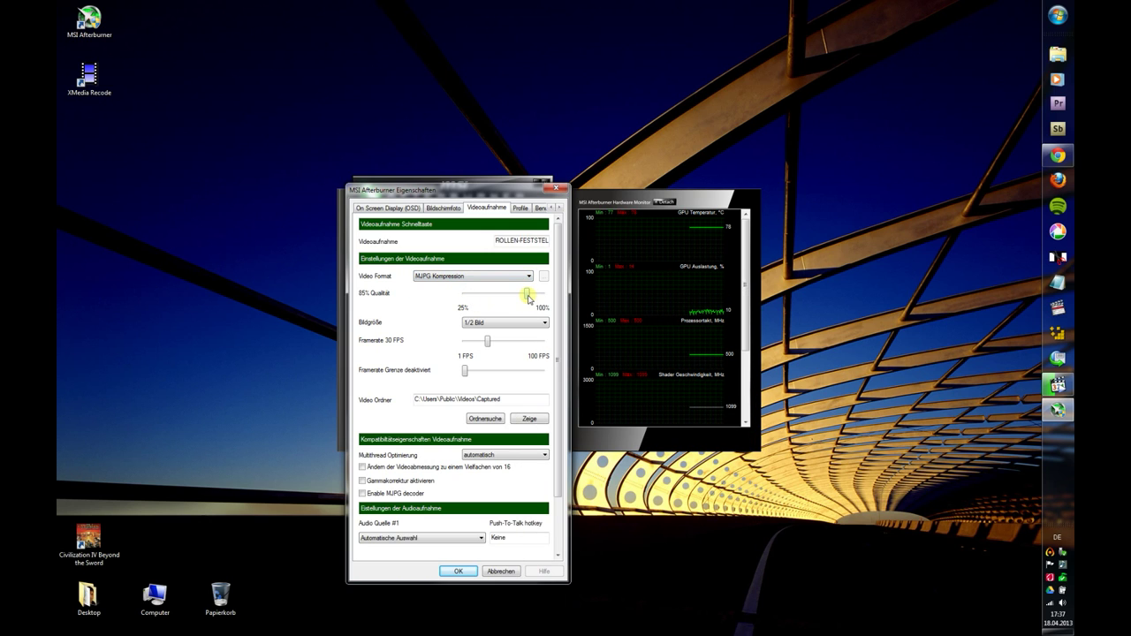
drag(527, 295, 558, 301)
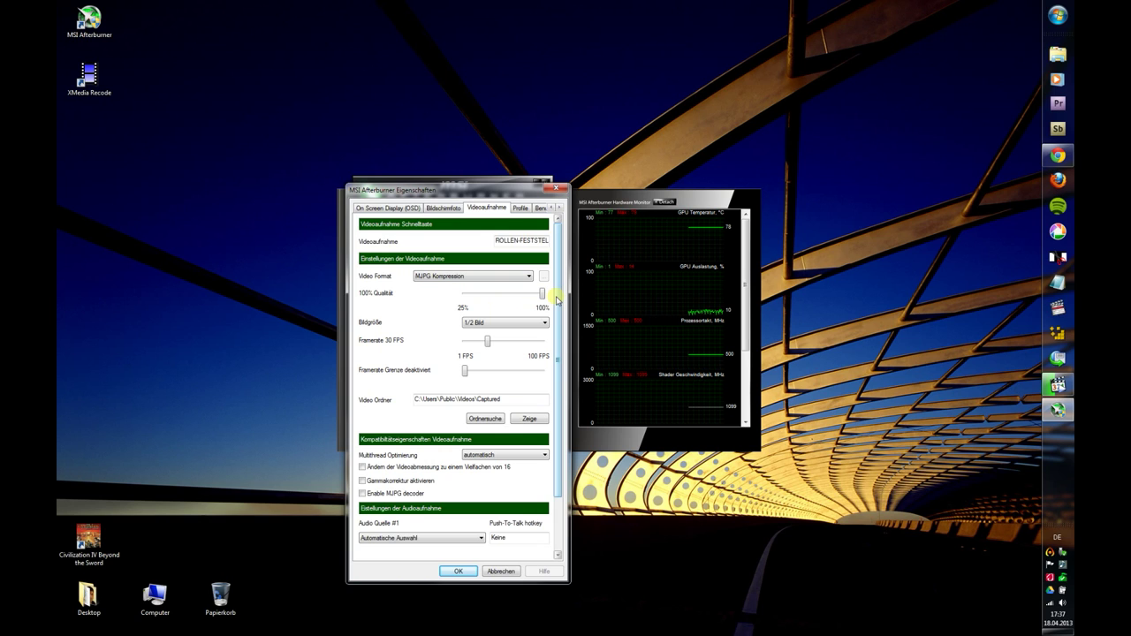
click(544, 324)
click(519, 336)
Step: Set the recording frame rate to 40 FPS and enable the frame rate limit
drag(488, 342, 496, 345)
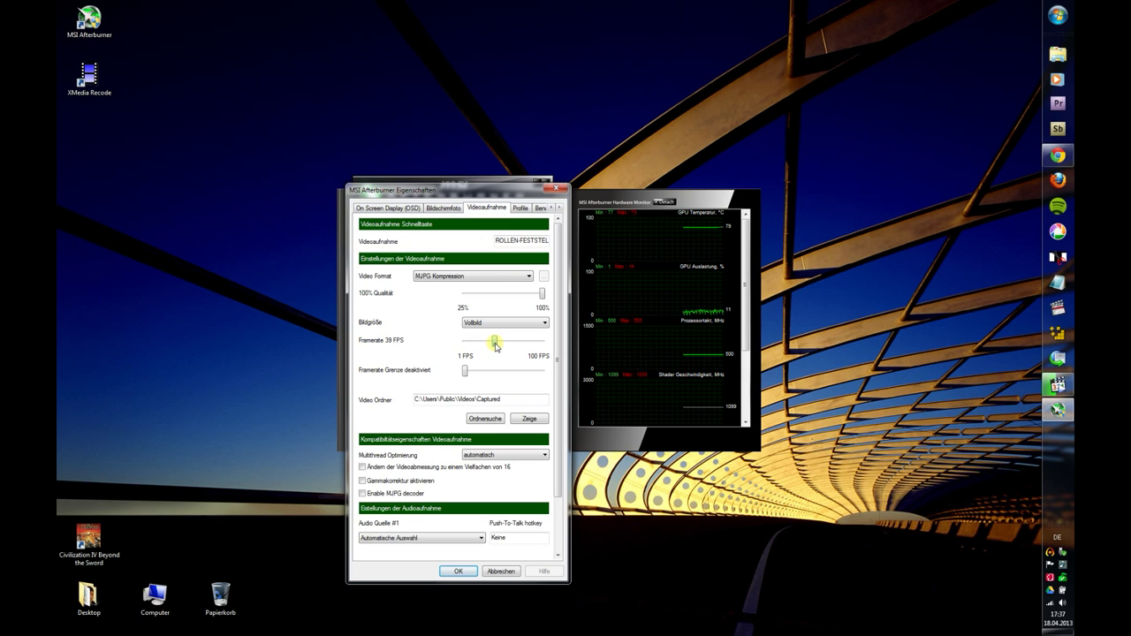
click(467, 372)
mouse_move(467, 373)
mouse_down()
mouse_move(507, 387)
mouse_move(466, 394)
mouse_move(477, 382)
mouse_up()
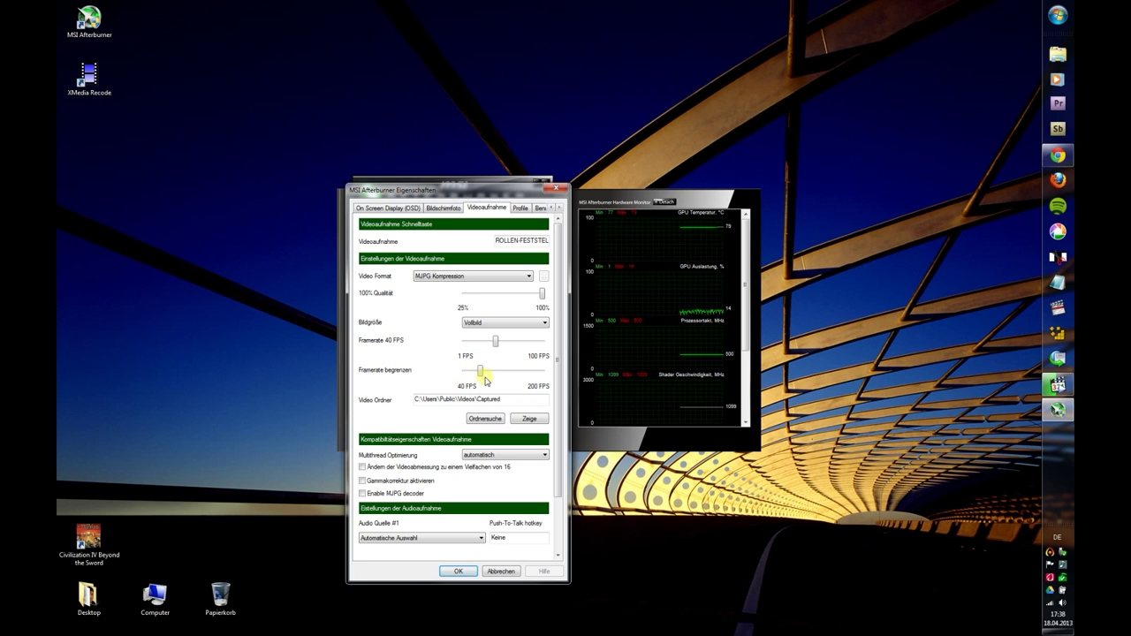
Step: Set the video output folder to G:\Filmerei\MSI
click(481, 420)
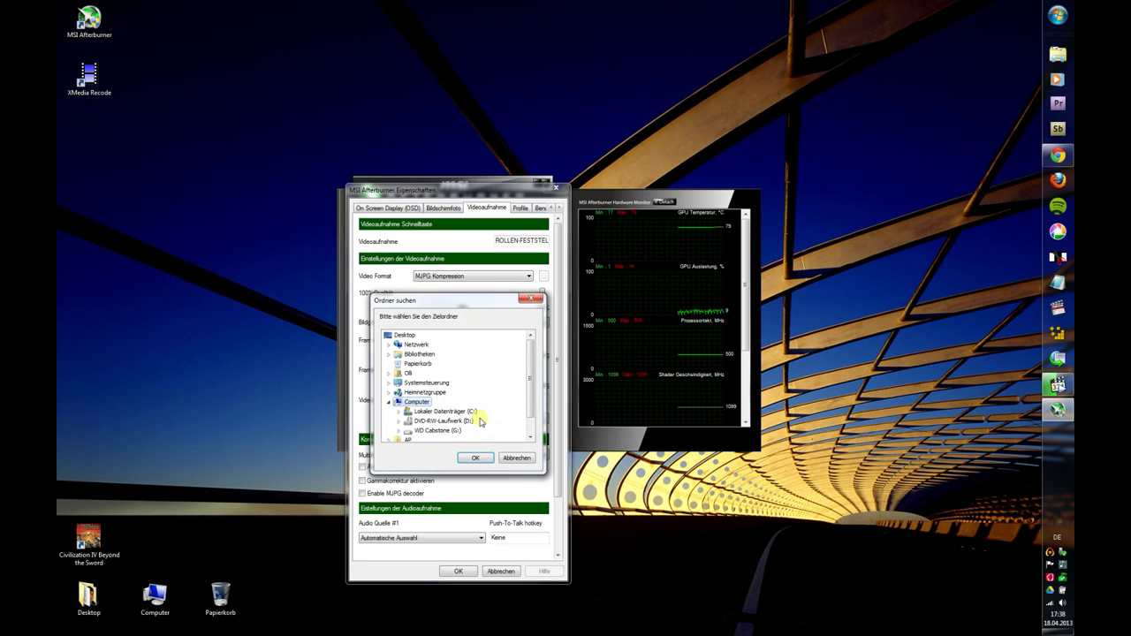
click(436, 431)
double_click(436, 432)
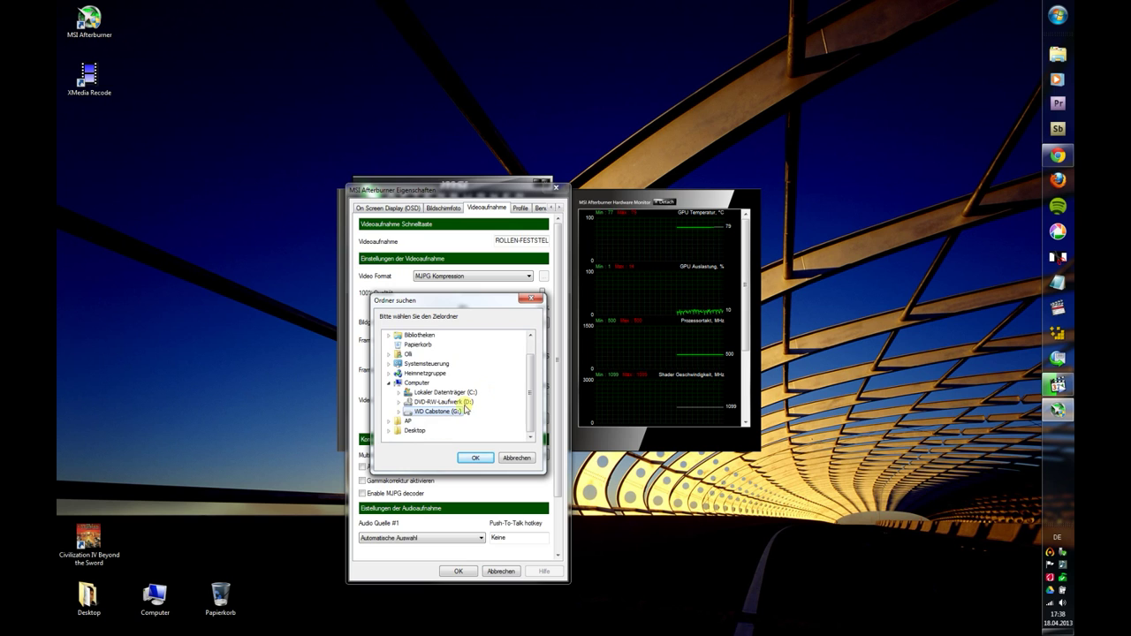
click(409, 423)
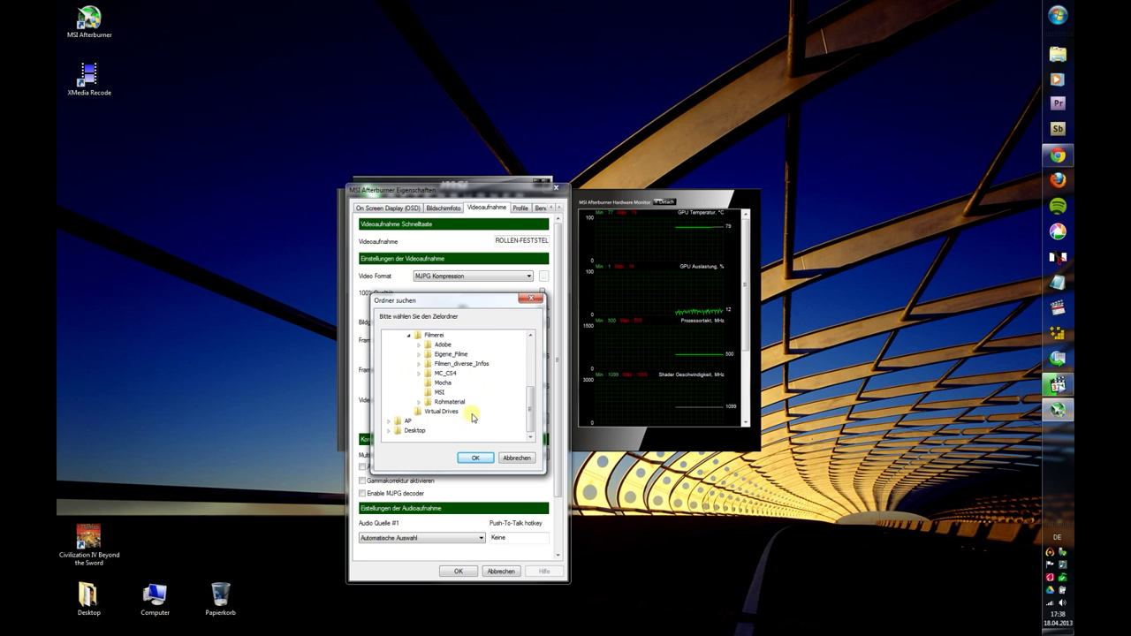
click(474, 458)
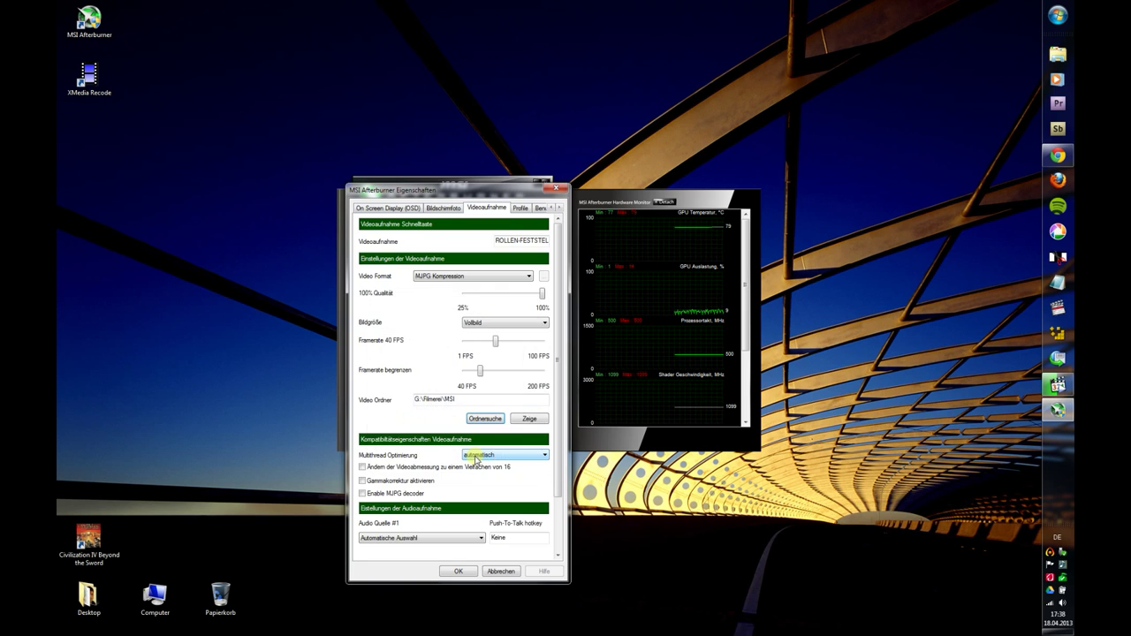
scroll(557, 411, down, 3)
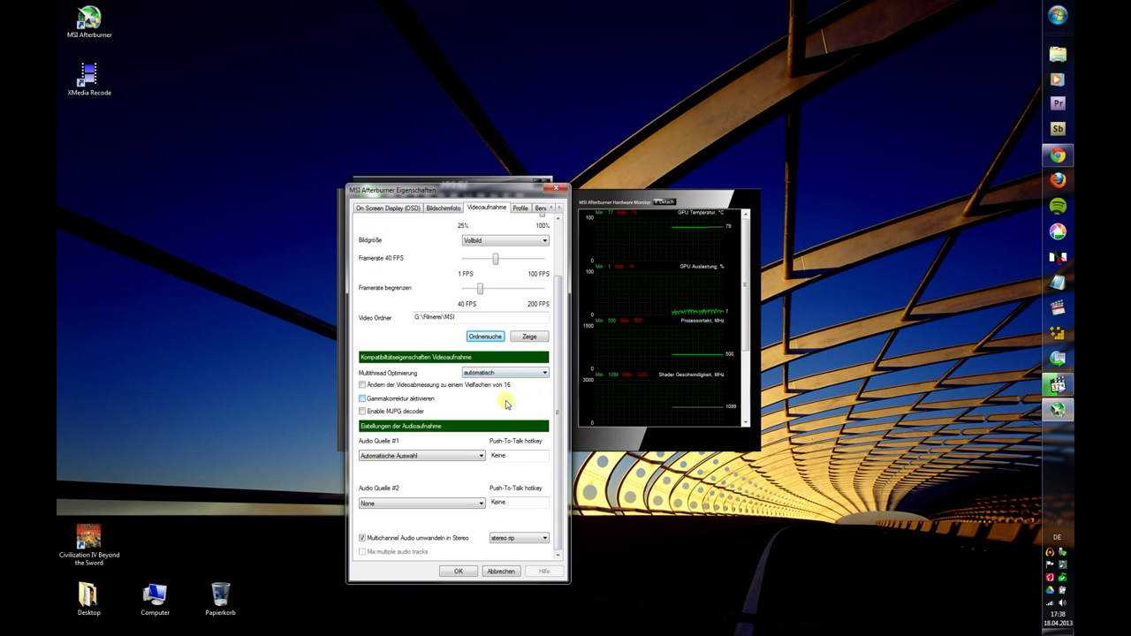
Step: Enable Gammakorrektur for the video recording and check the source types offered for Audio Quelle #1 and #2
click(362, 399)
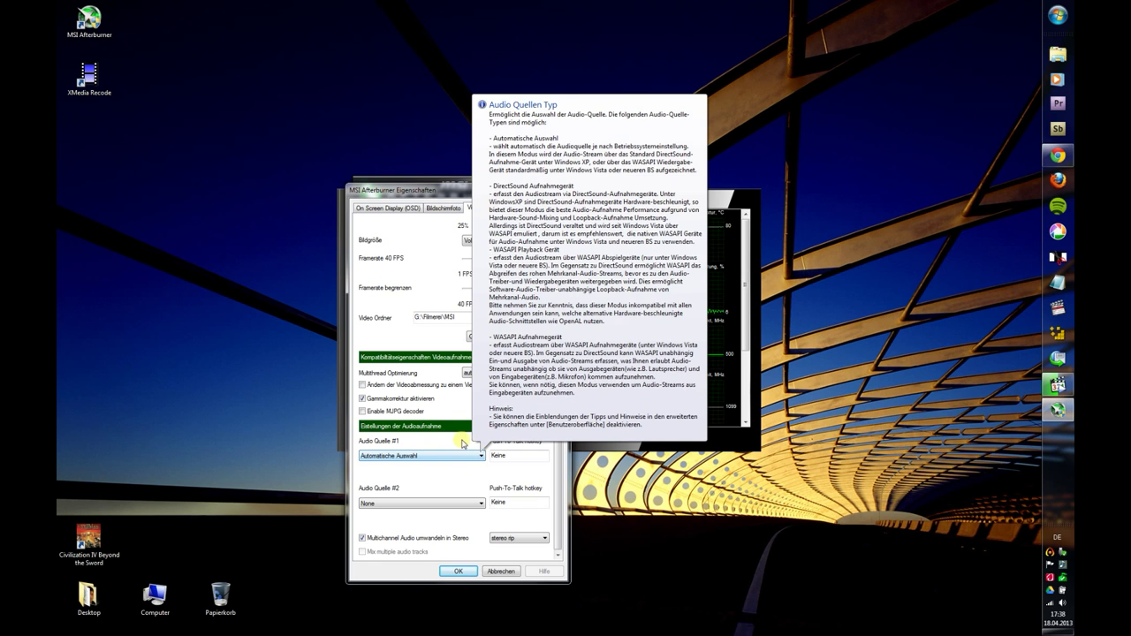
click(480, 457)
click(479, 458)
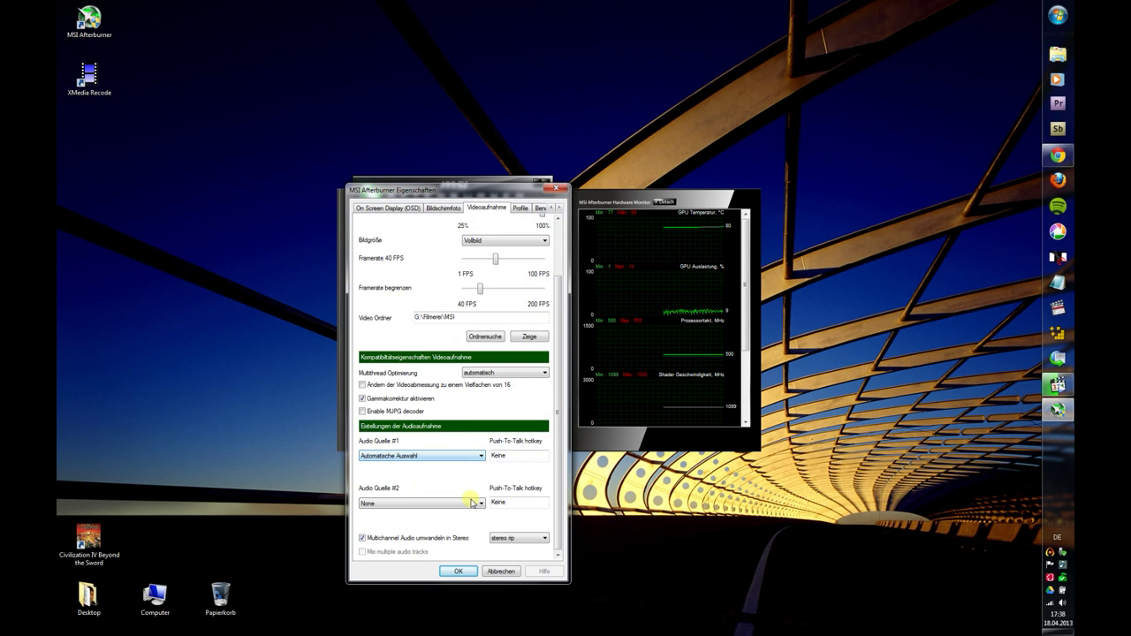
click(473, 503)
click(473, 500)
Step: Set Audio Quelle #1 to DirectSound Aufnahmegerät with the device Integriertes Mikrofonarray (IDT High Definition Audio CODEC)
click(479, 456)
click(473, 473)
click(474, 474)
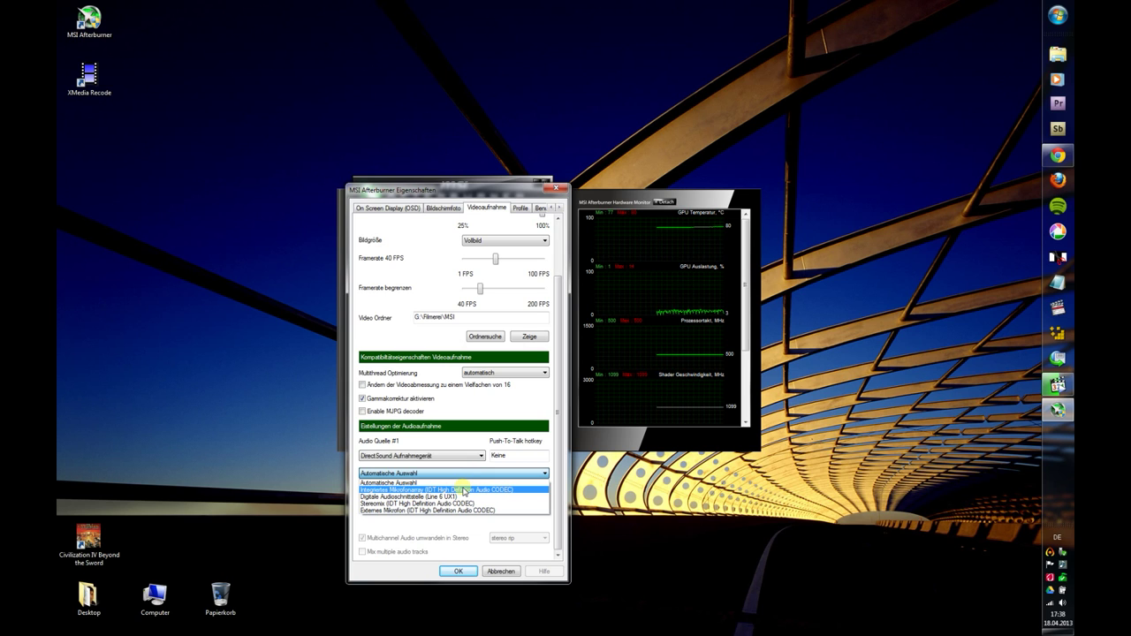
click(464, 492)
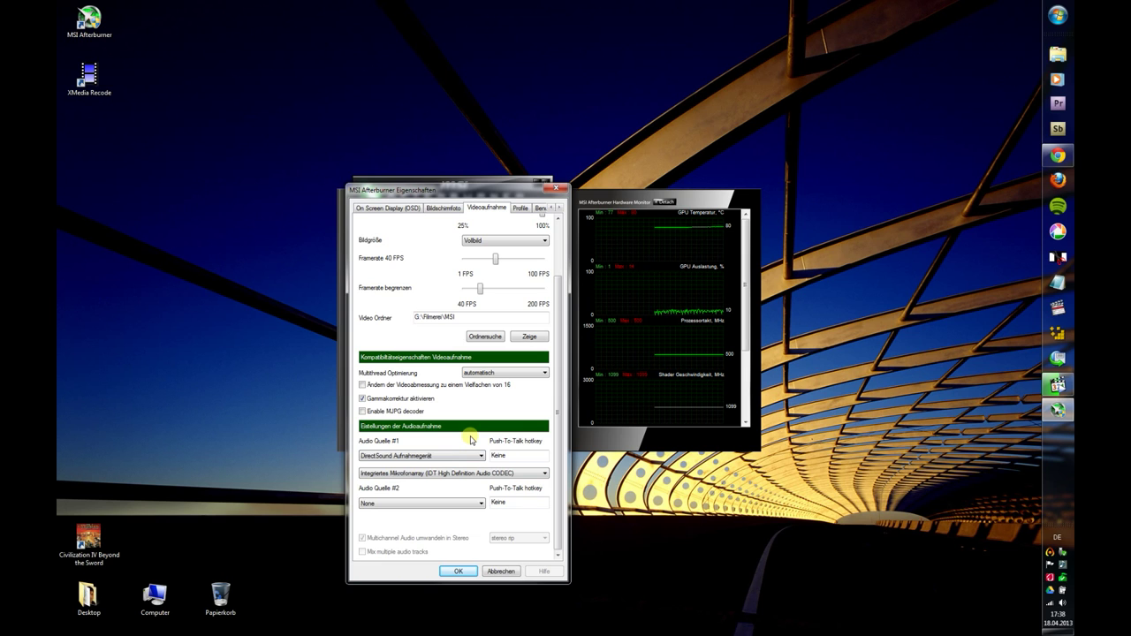
Step: Try Stereomix (IDT High Definition Audio CODEC) as the Audio Quelle #1 device and return to Integriertes Mikrofonarray
click(543, 475)
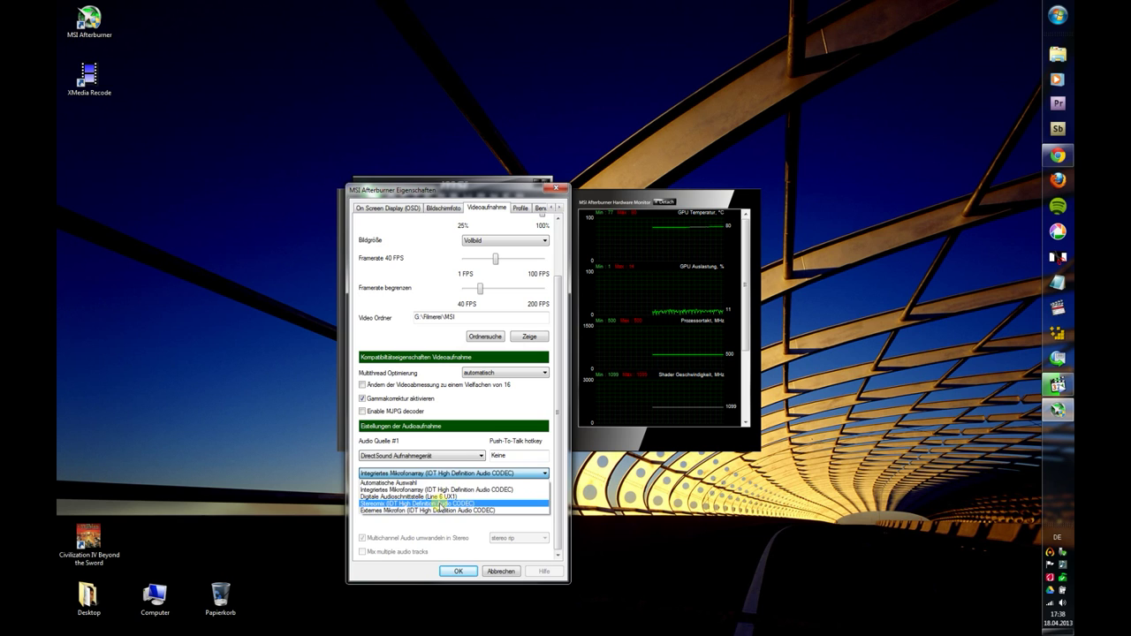
click(442, 503)
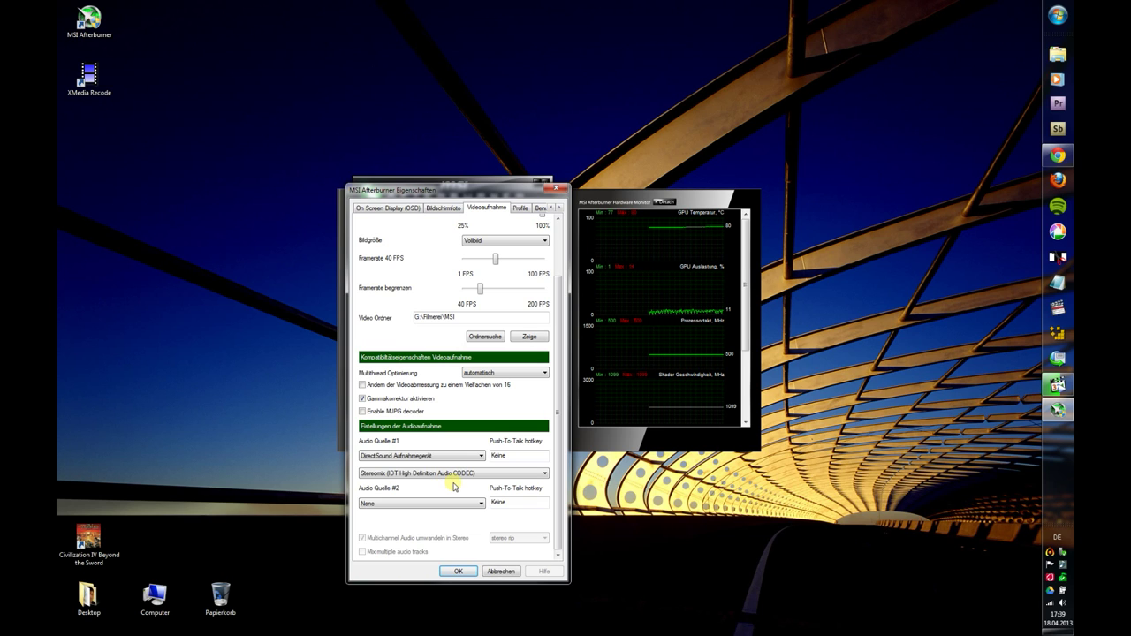
click(544, 475)
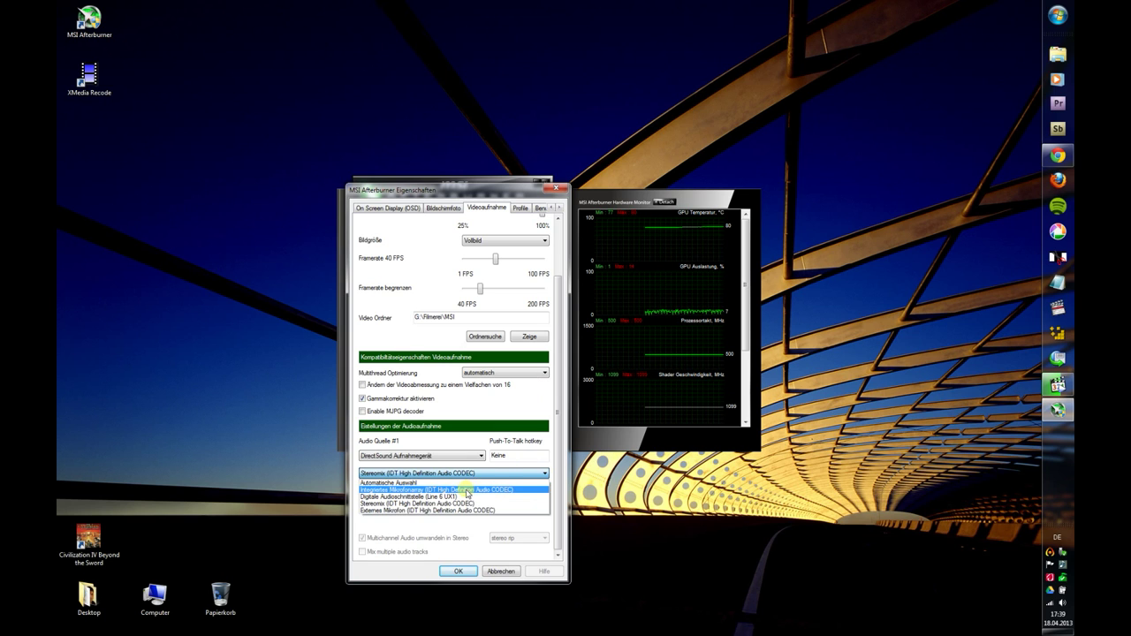
click(468, 490)
Step: Apply the recording settings and minimize MSI Afterburner
click(456, 571)
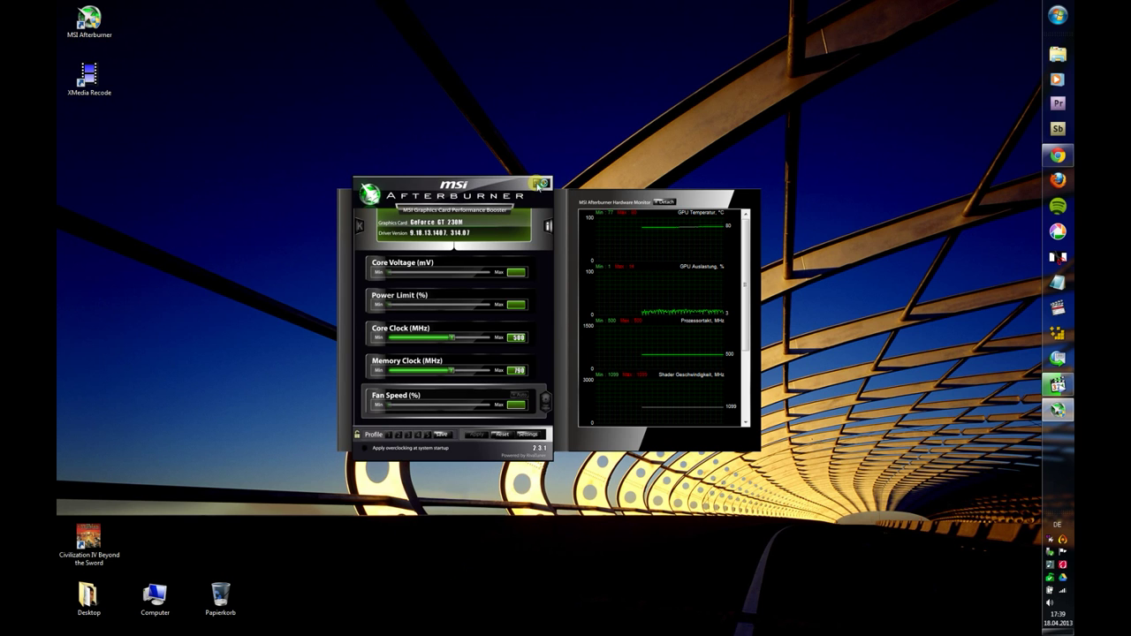
click(540, 184)
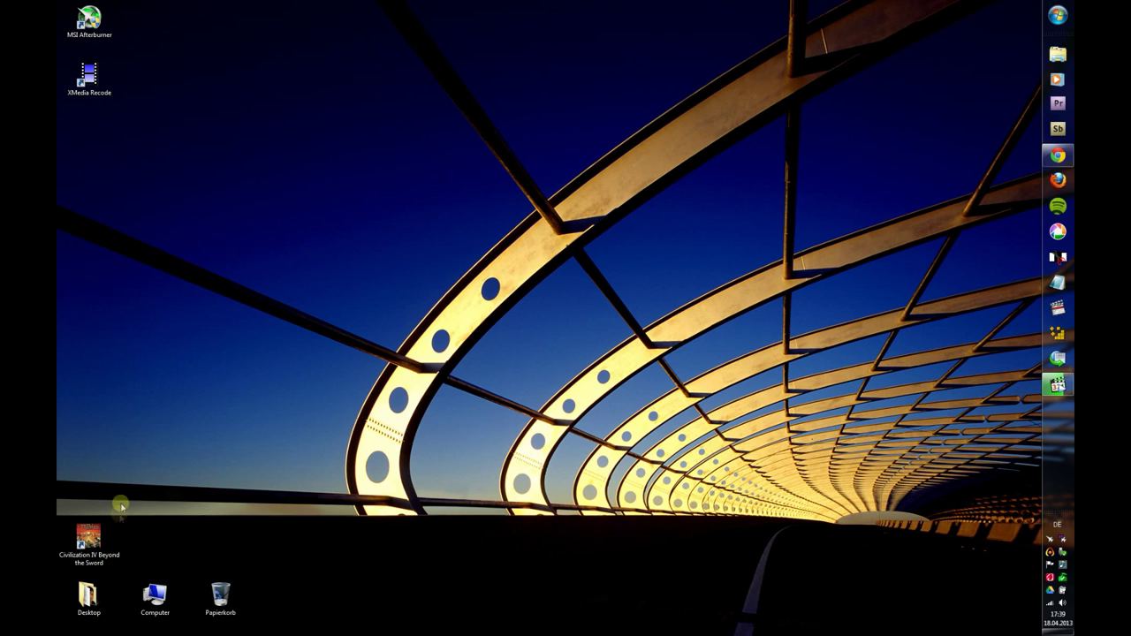
Step: Launch Civilization IV Beyond the Sword and begin setting up a new single-player game
double_click(106, 543)
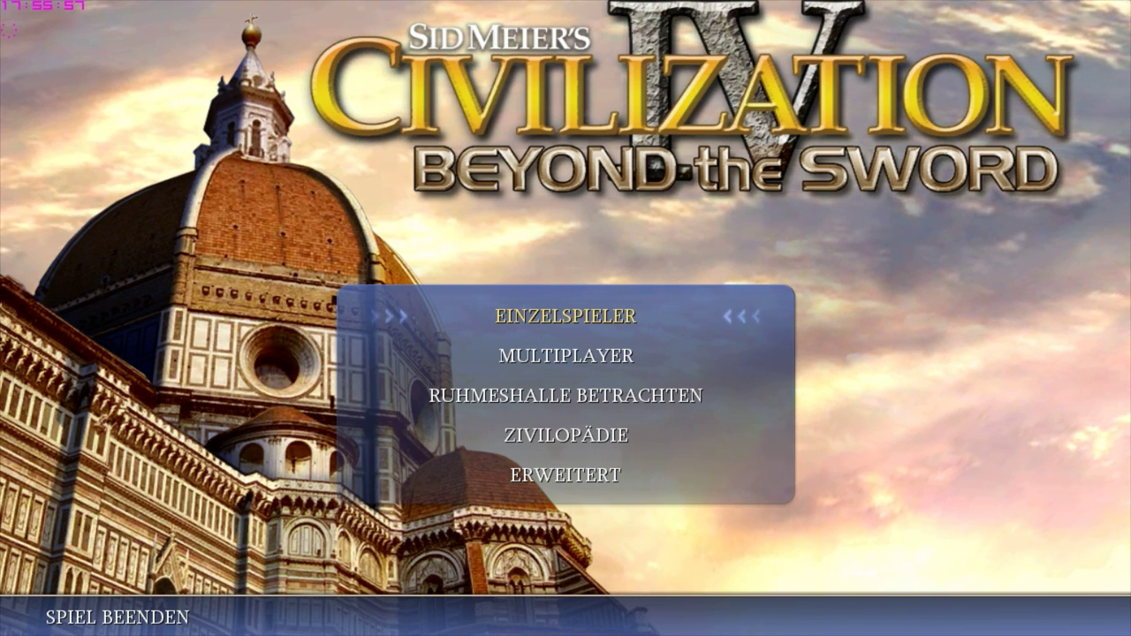
key(Return)
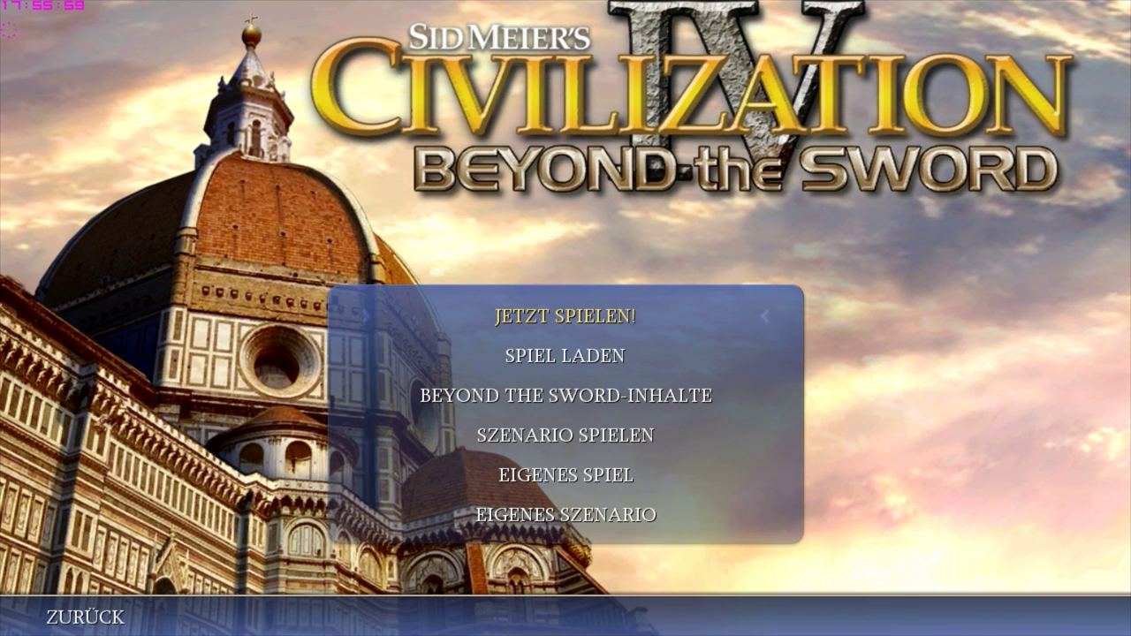
key(Return)
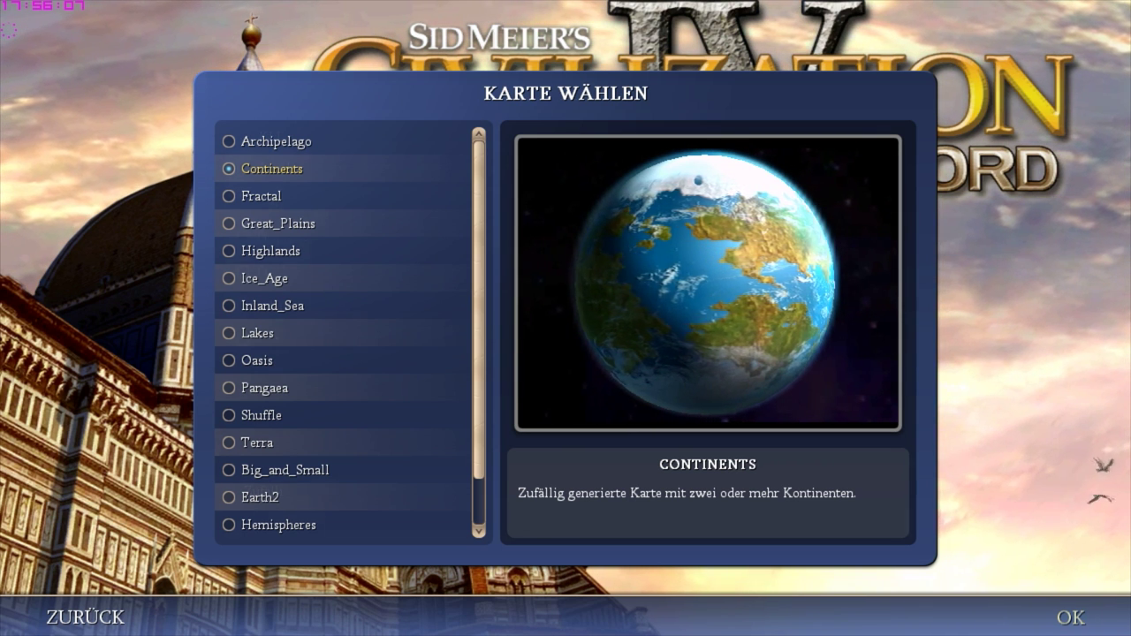
Step: Start the game on a Continents map with size Klein, a random leader, difficulty Häuptling and speed Normal
key(Return)
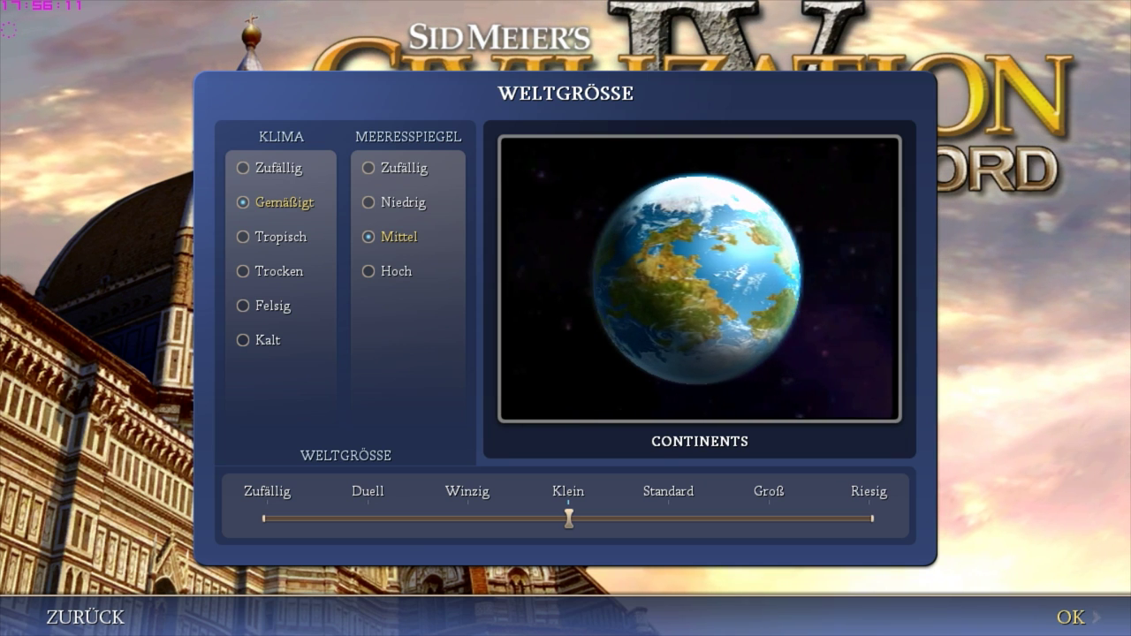
key(Return)
key(Return)
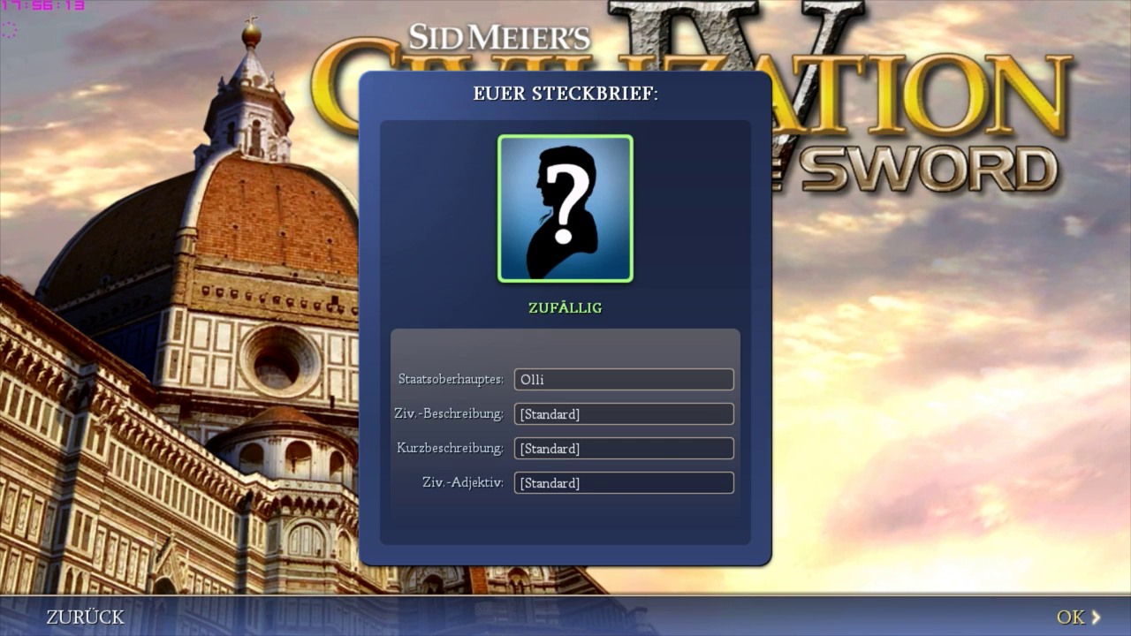
key(Return)
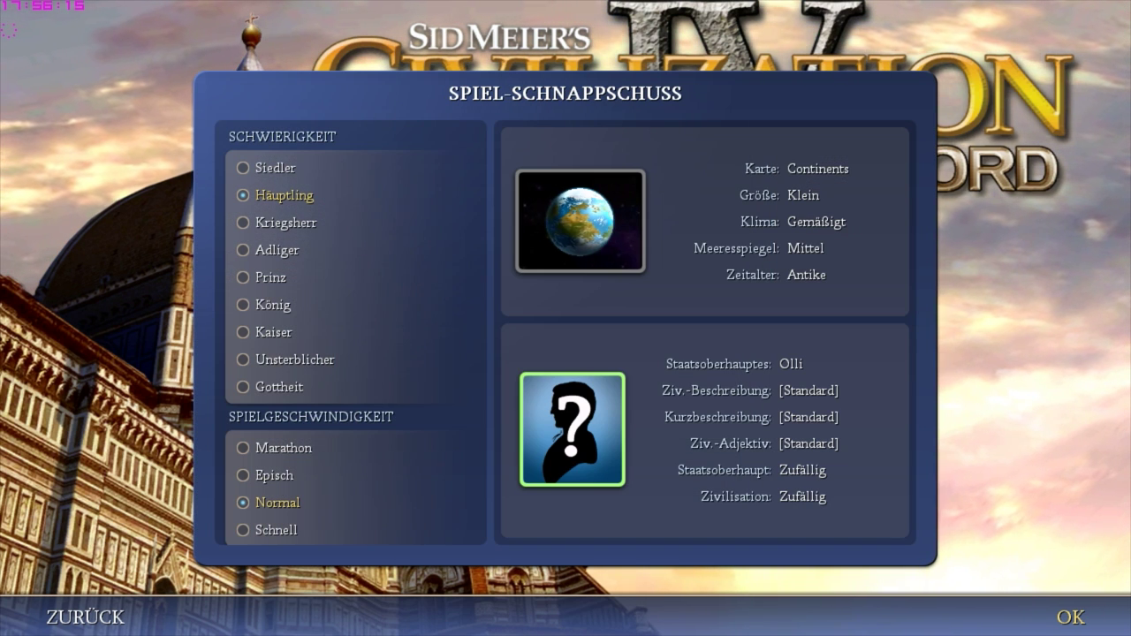
key(Return)
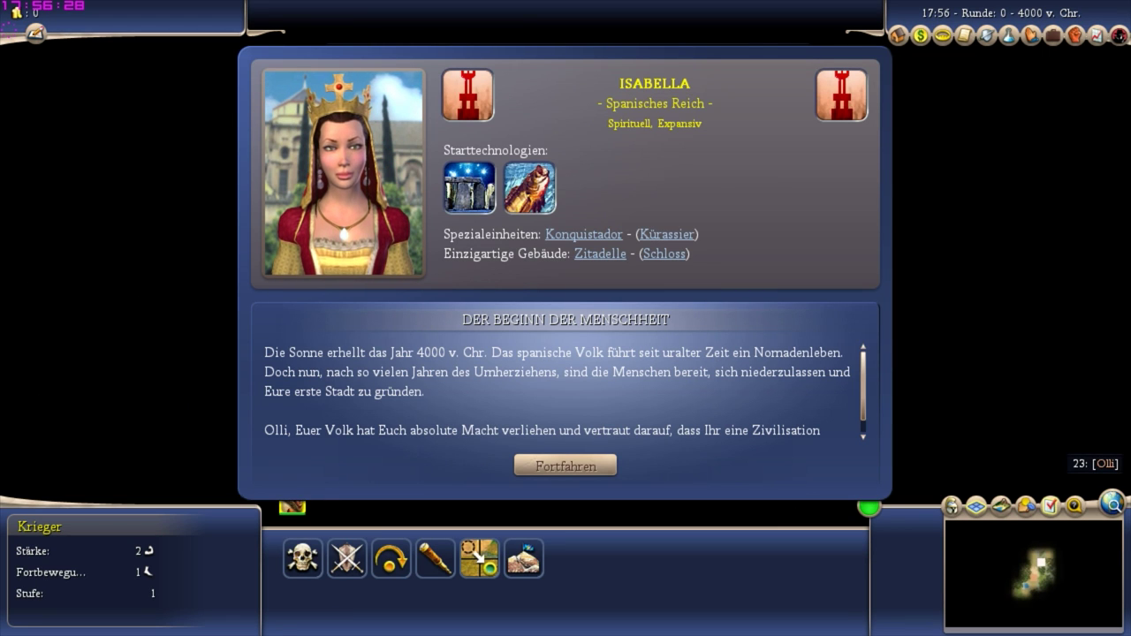
click(566, 466)
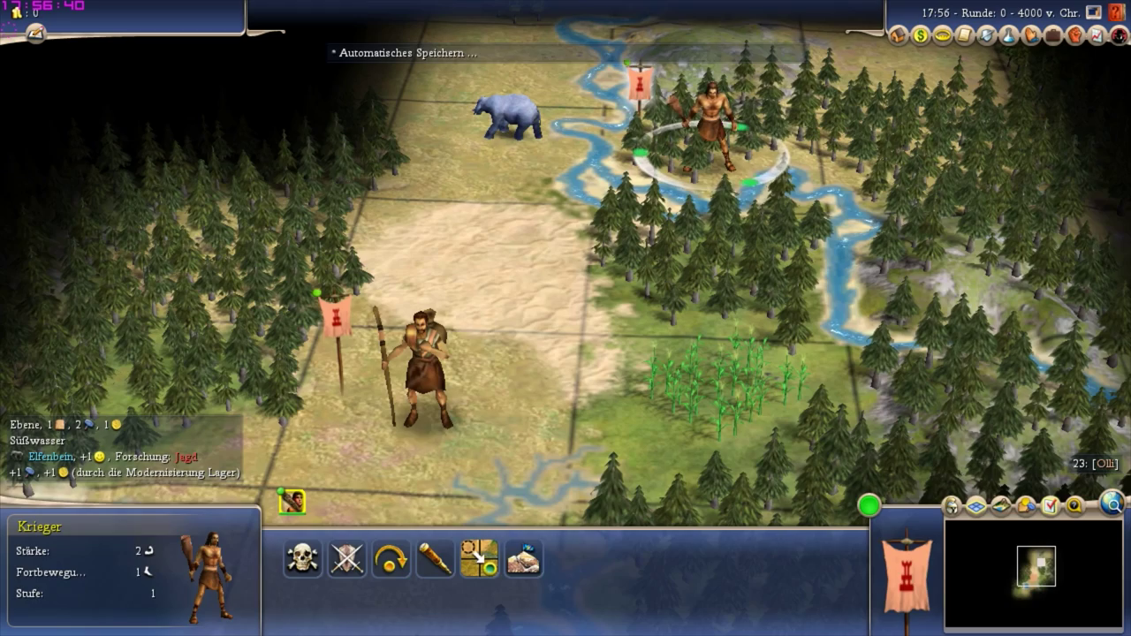
Step: Send the Krieger unit exploring and found the city of Madrid with the settler
key(f)
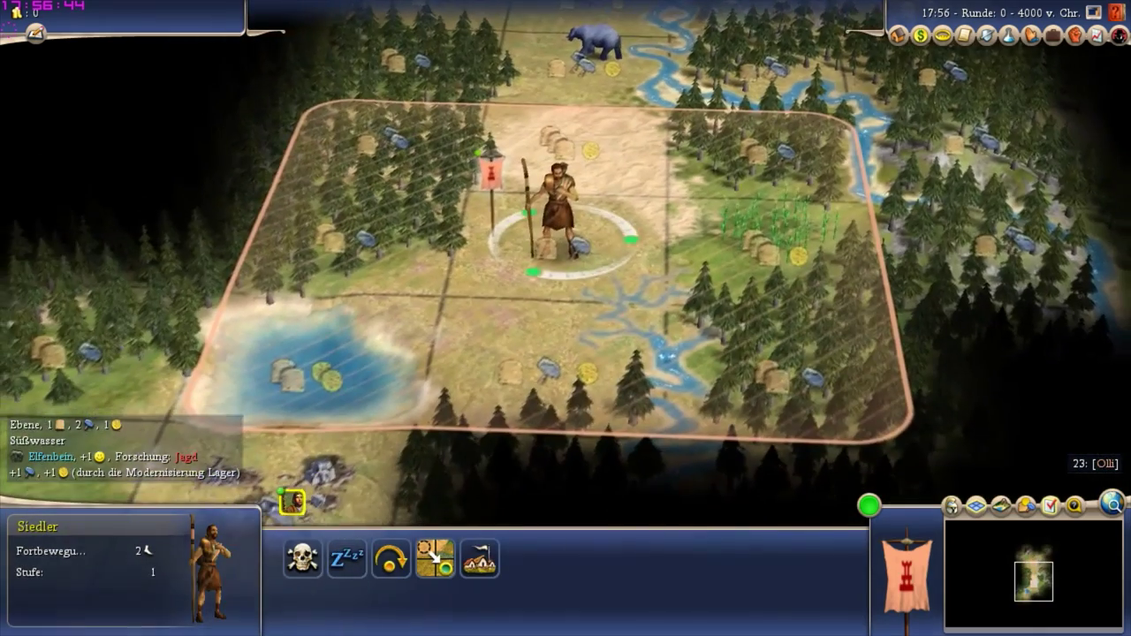
key(b)
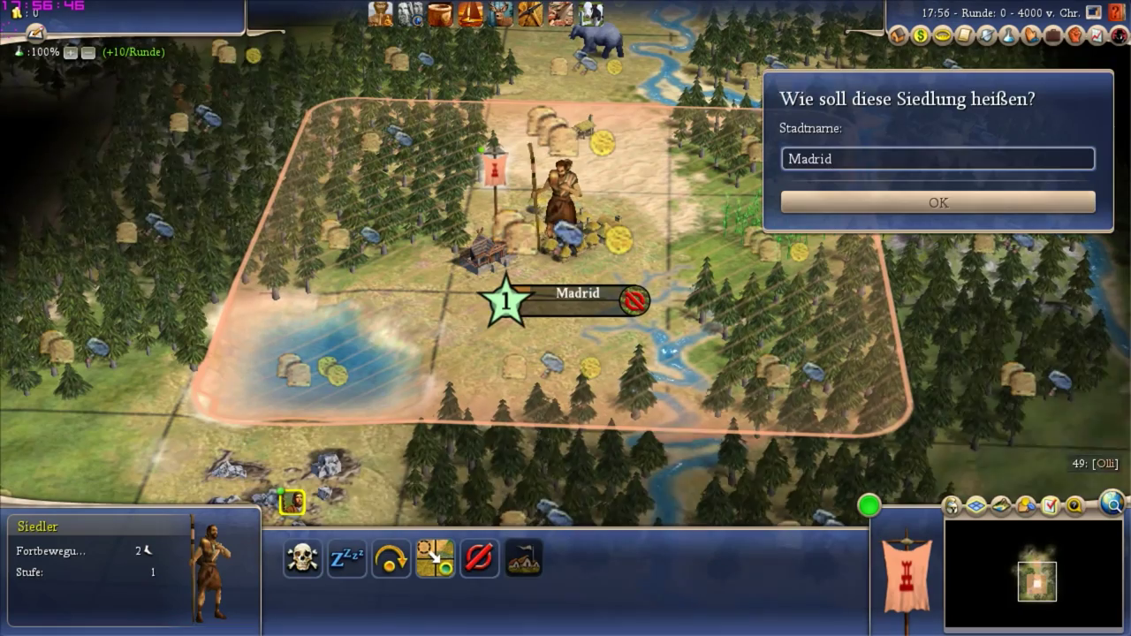
key(Return)
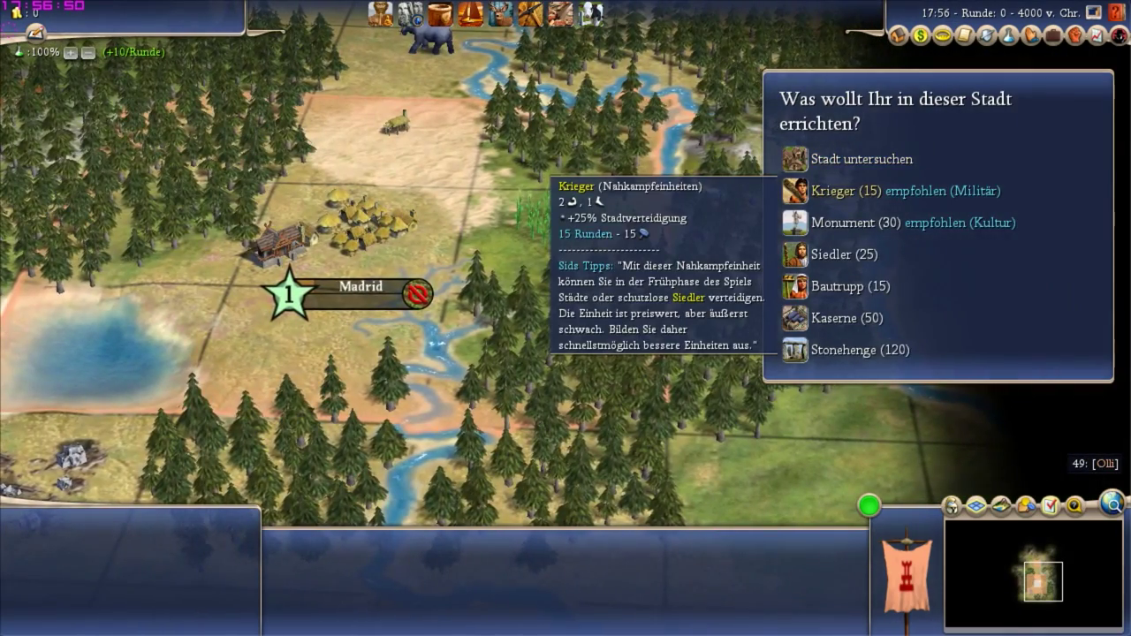
Step: Set Madrid's production to Krieger and choose Meditation as the research for the following turn
click(834, 190)
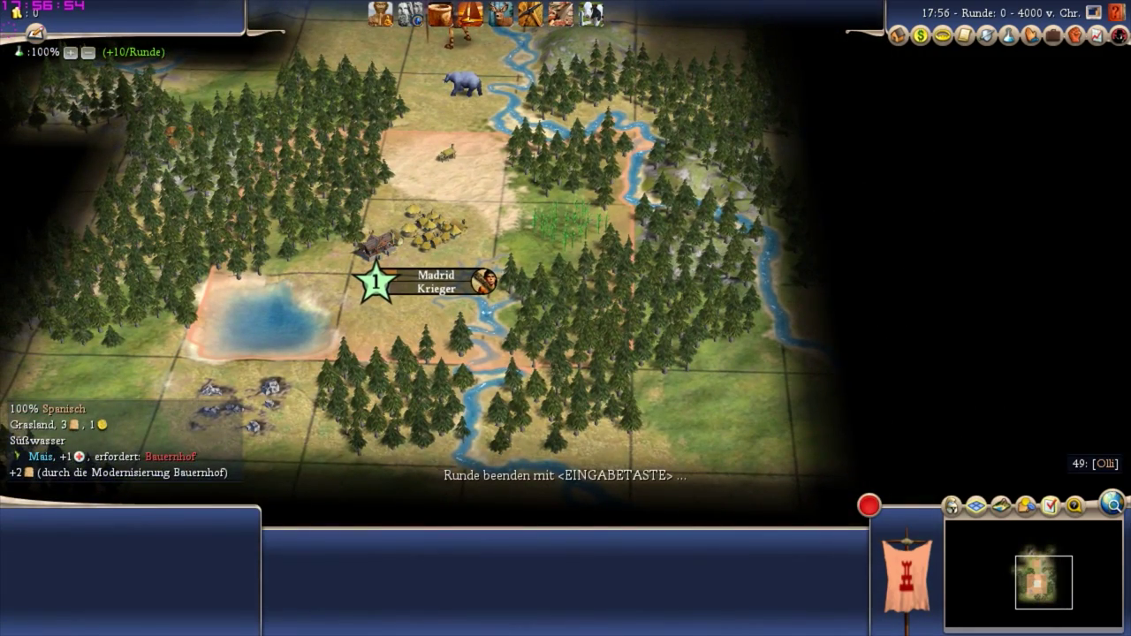
key(Return)
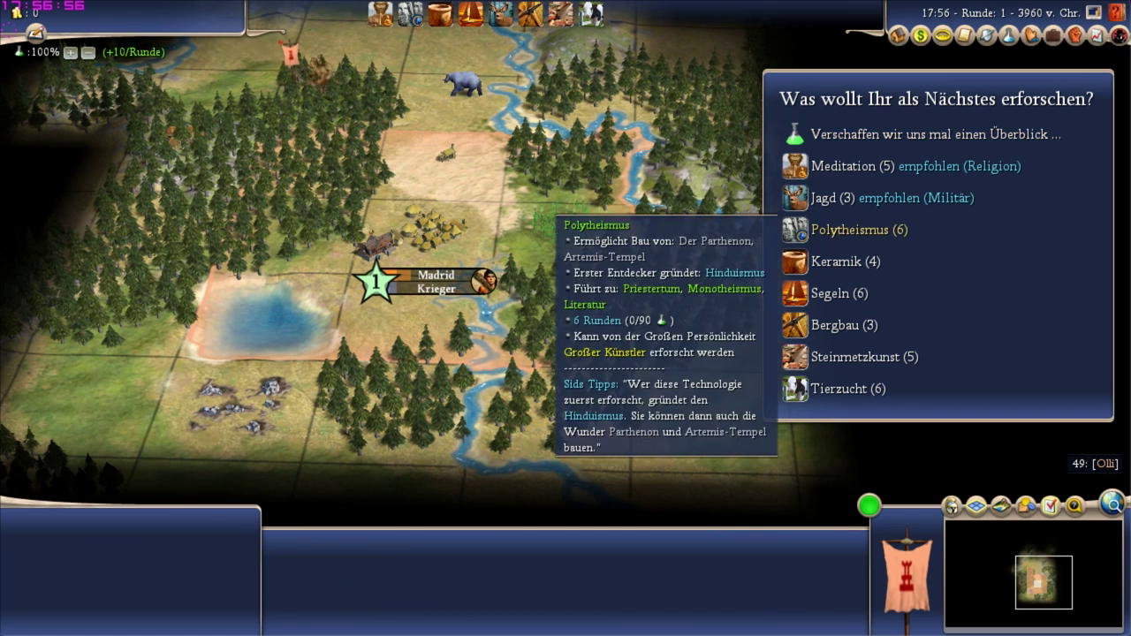
click(839, 166)
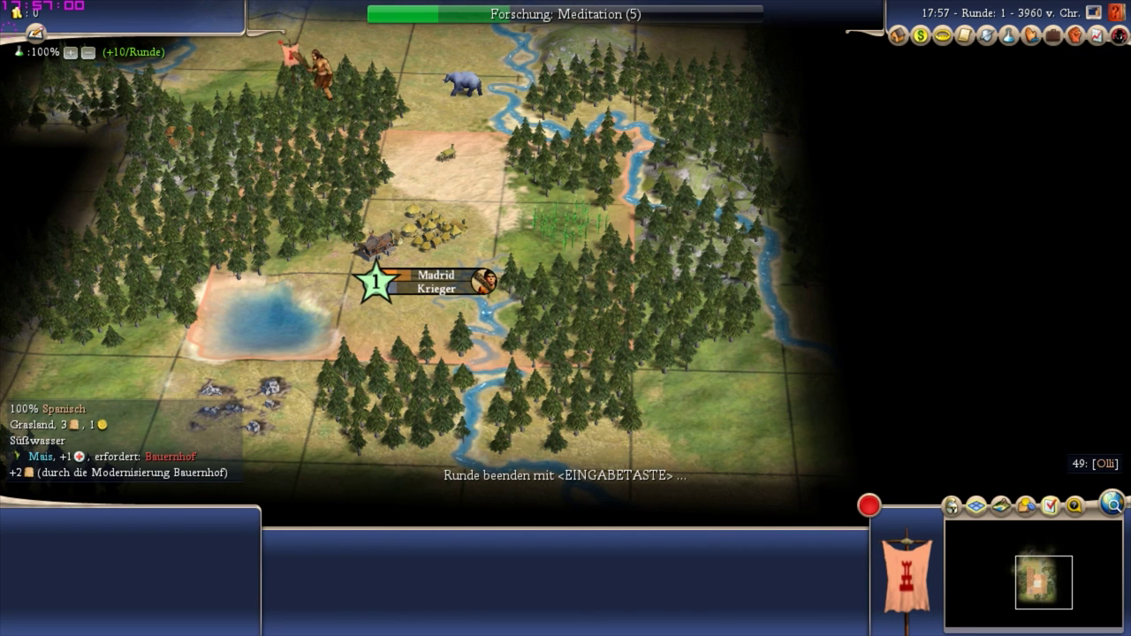
Step: End five turns in a row to advance the game to Runde 6
key(Return)
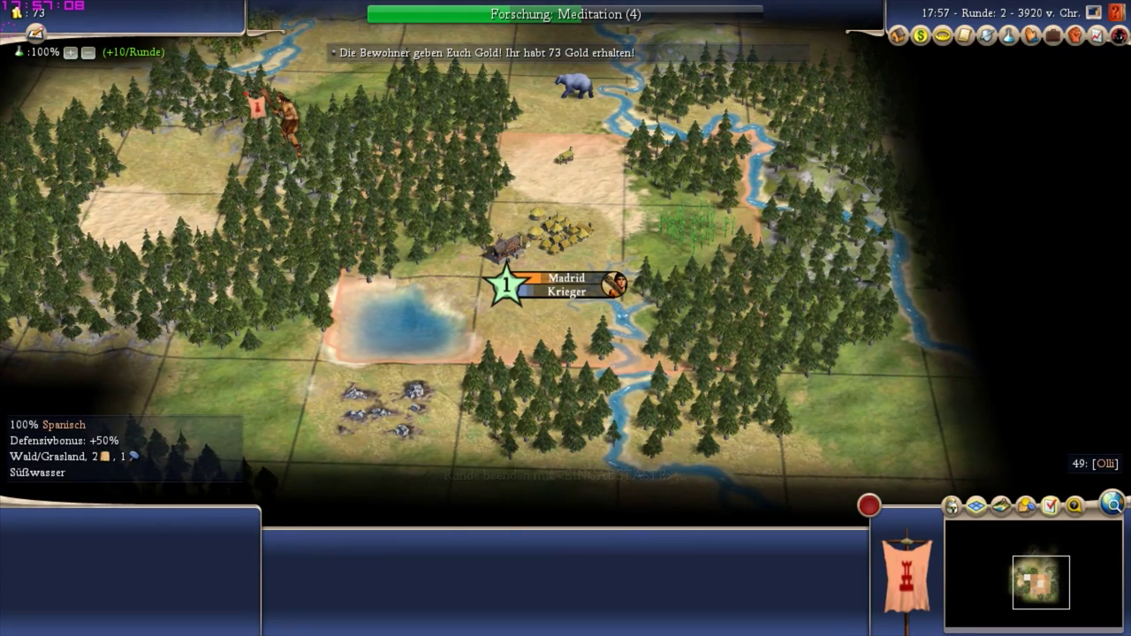
key(Return)
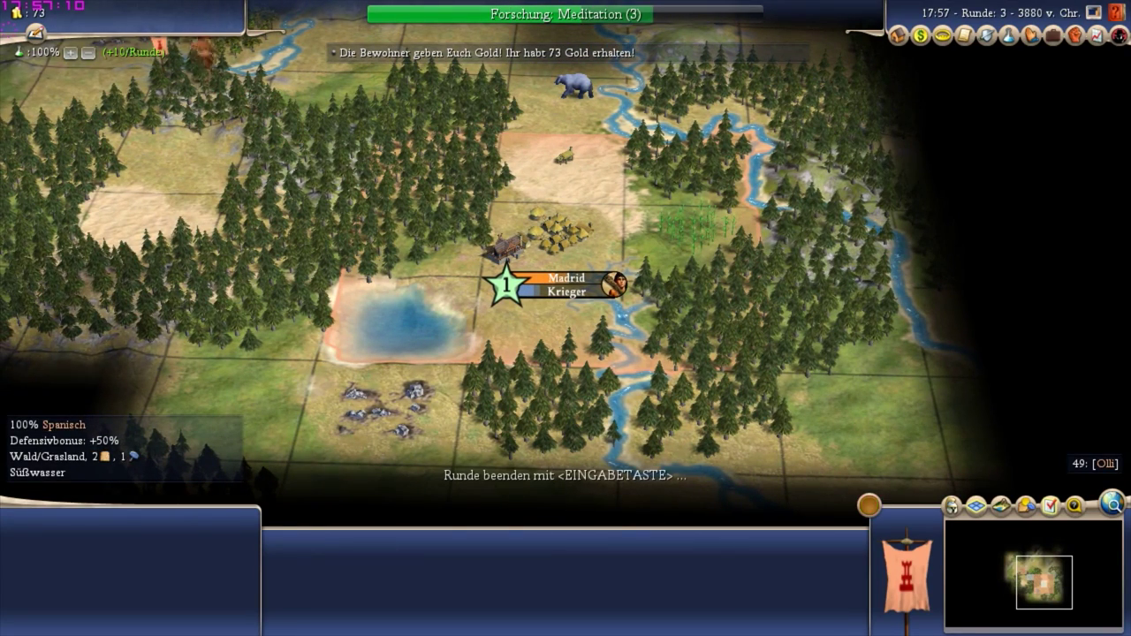
key(Return)
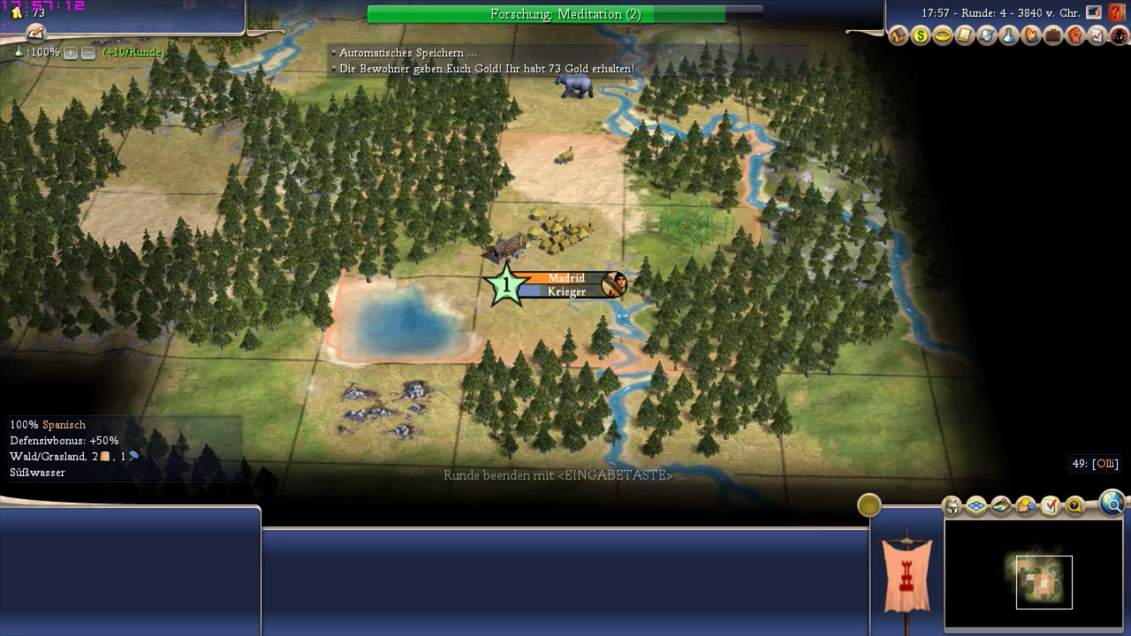
key(Return)
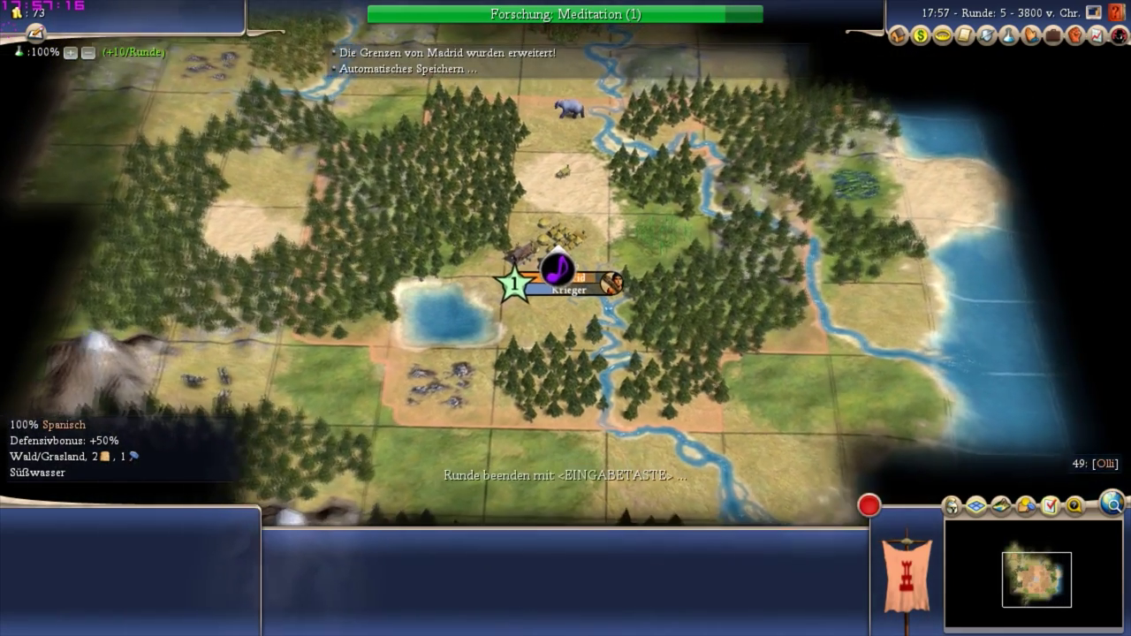
key(Return)
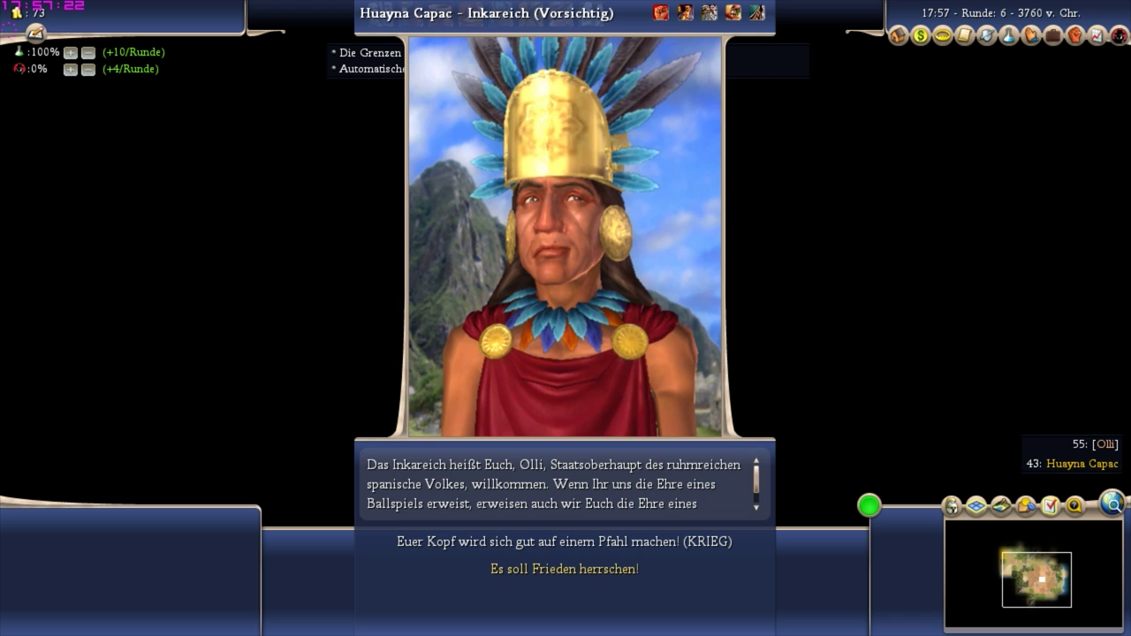
Step: Choose peace with the Inca leader and close the Meditation and Buddhismus announcements
key(2)
key(Escape)
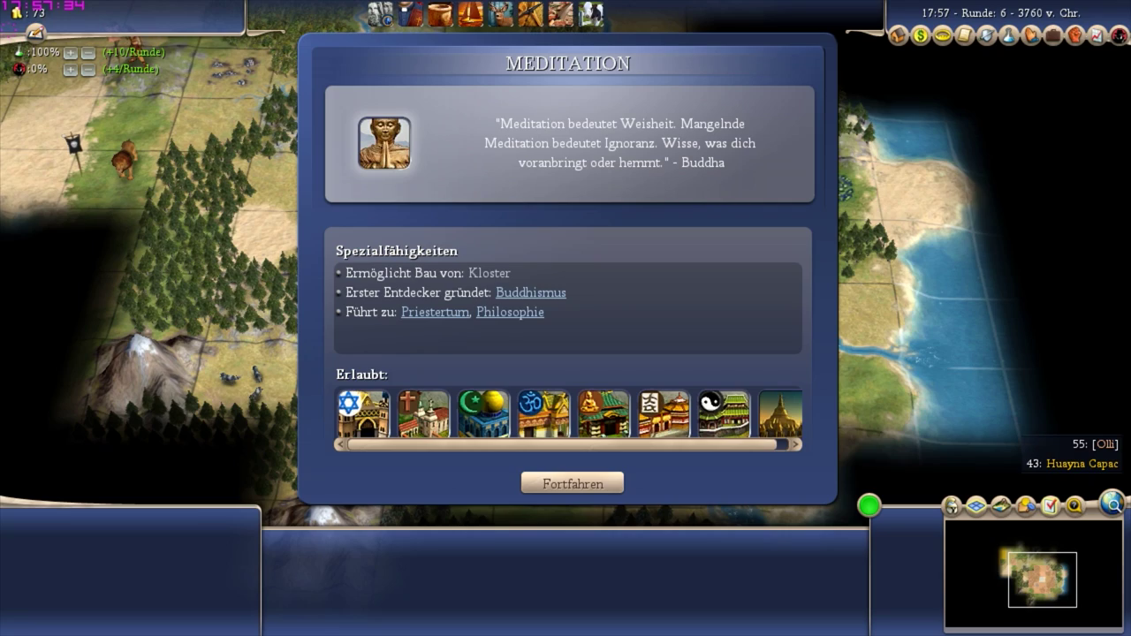
key(Return)
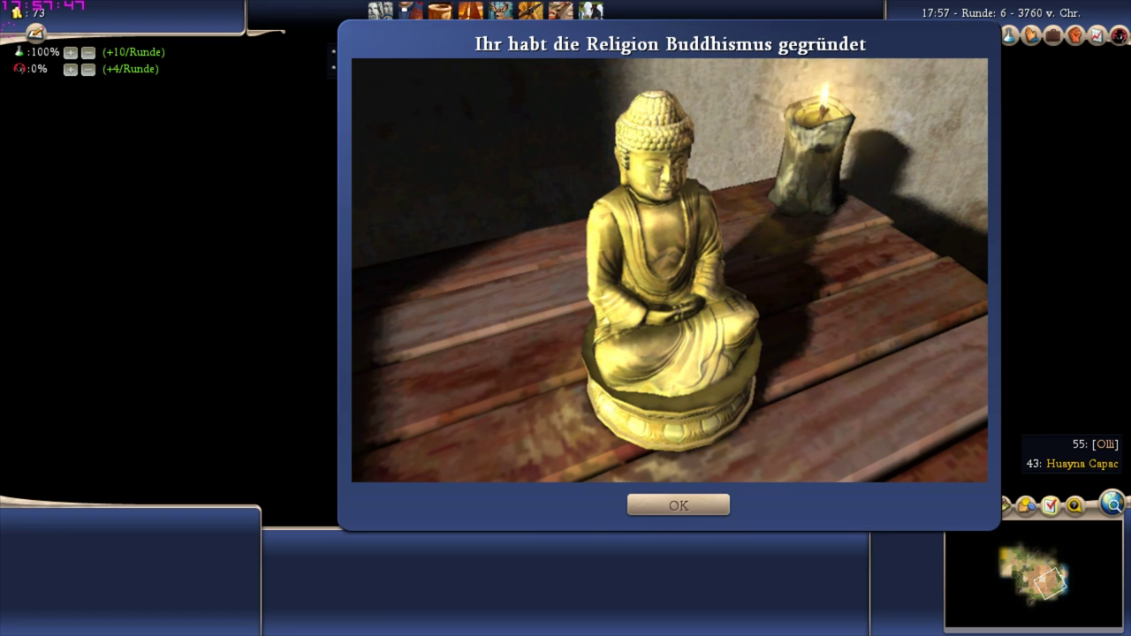
key(Return)
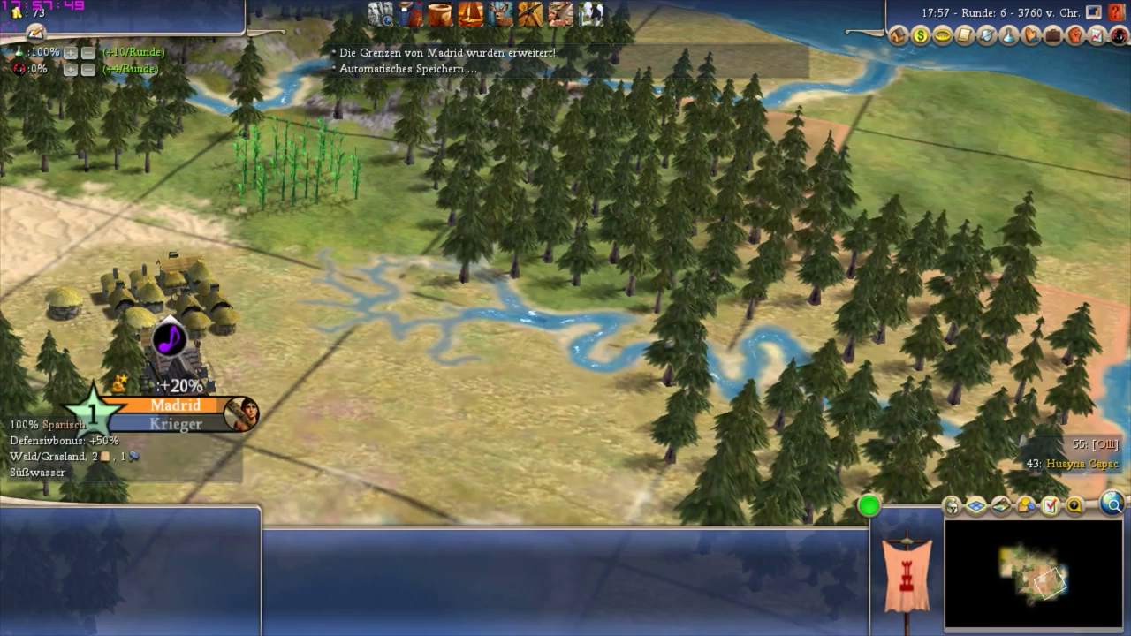
Step: Convert to Buddhismus and select Keramik as the next research, ending the turn
key(Return)
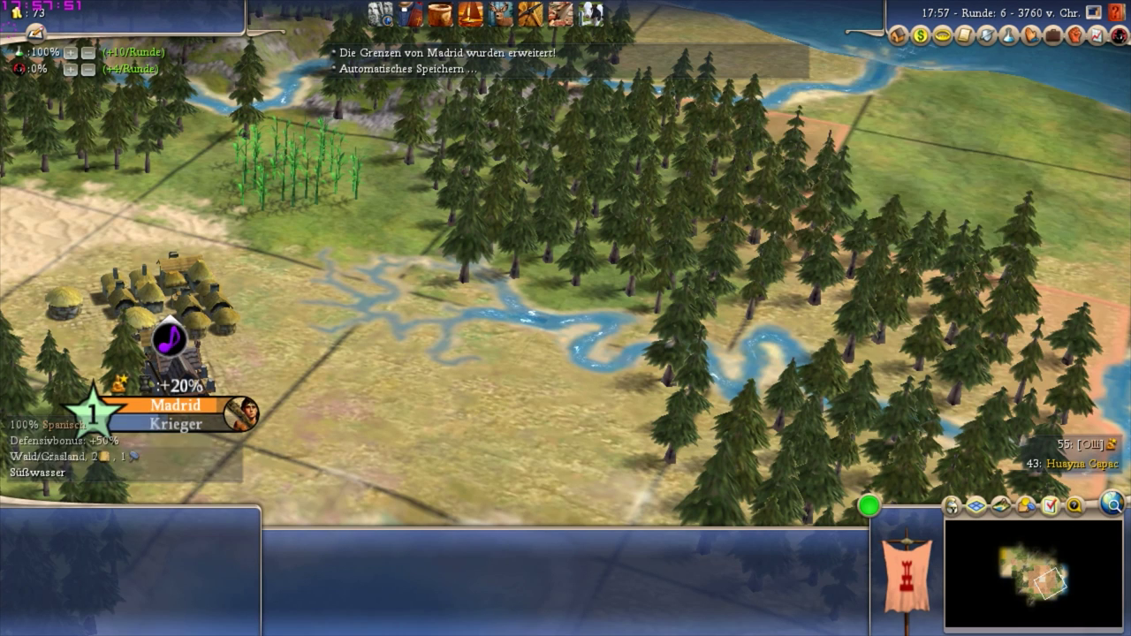
key(Return)
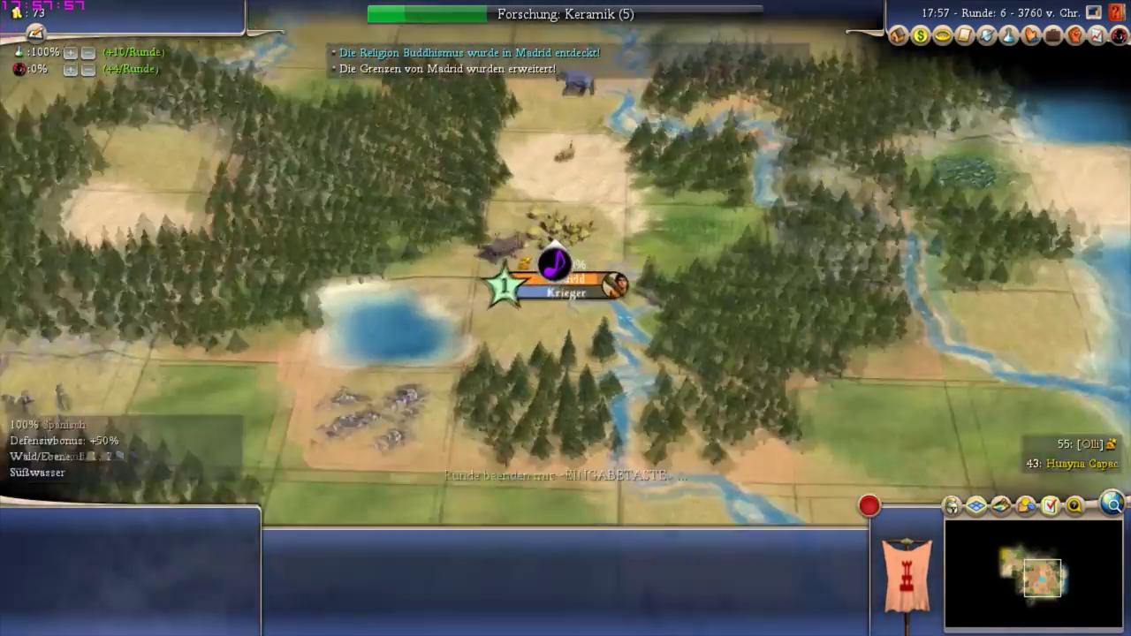
key(Return)
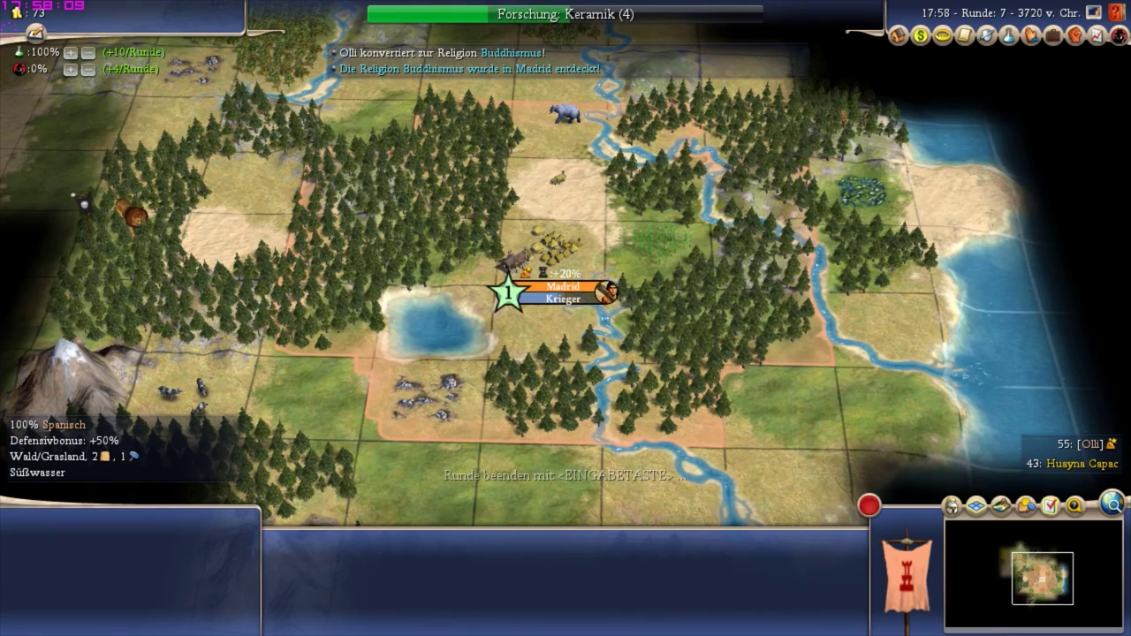
key(Left)
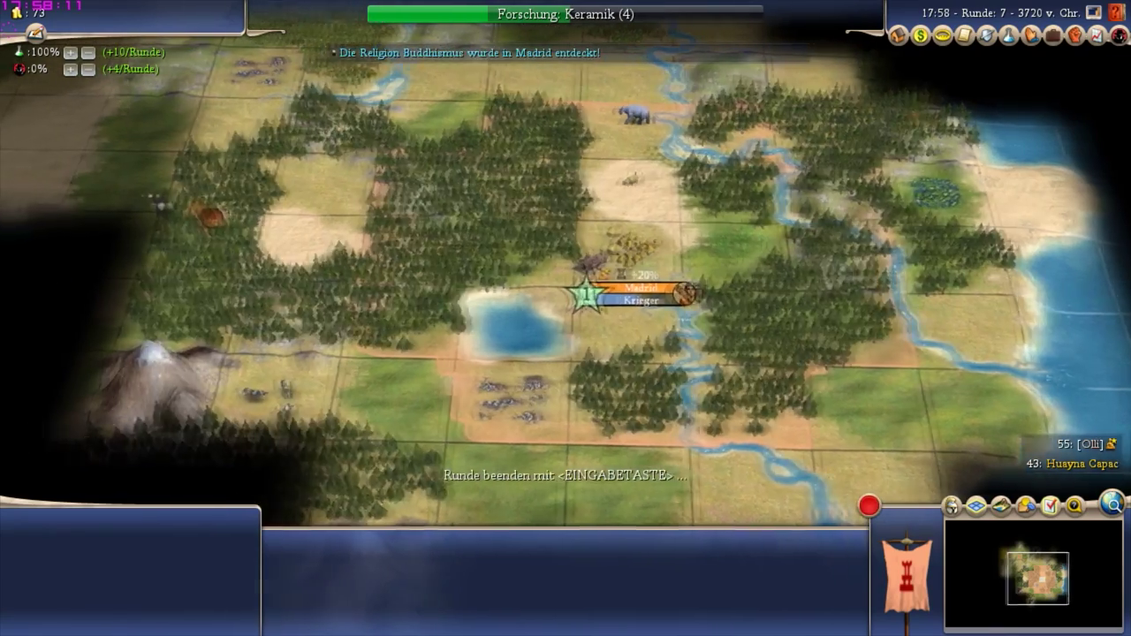
key(Up)
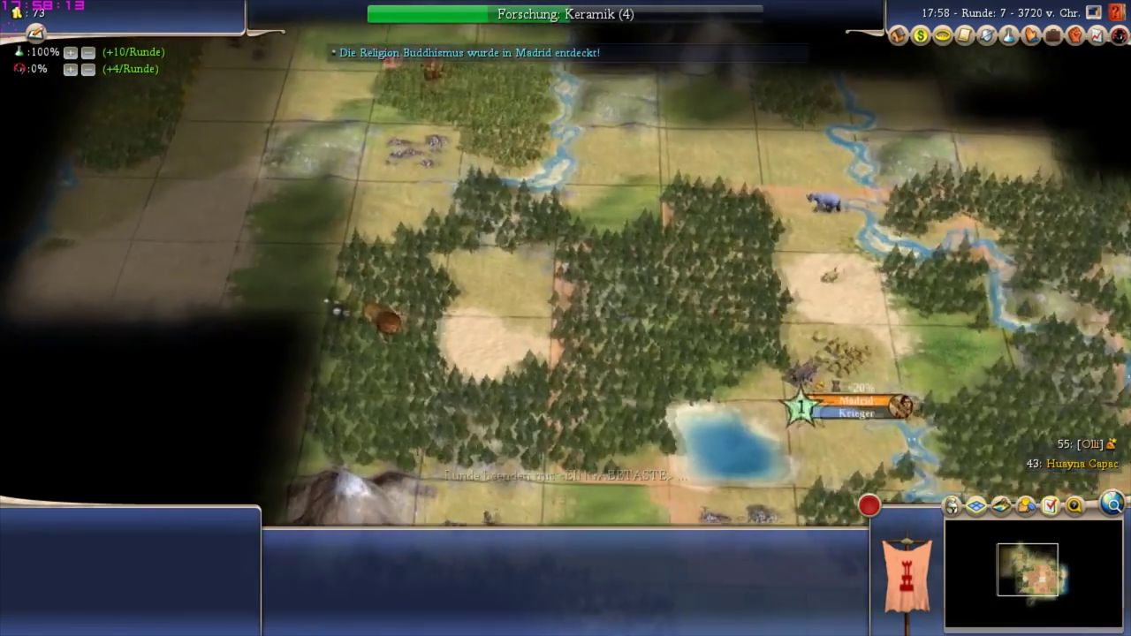
key(Right)
key(Down)
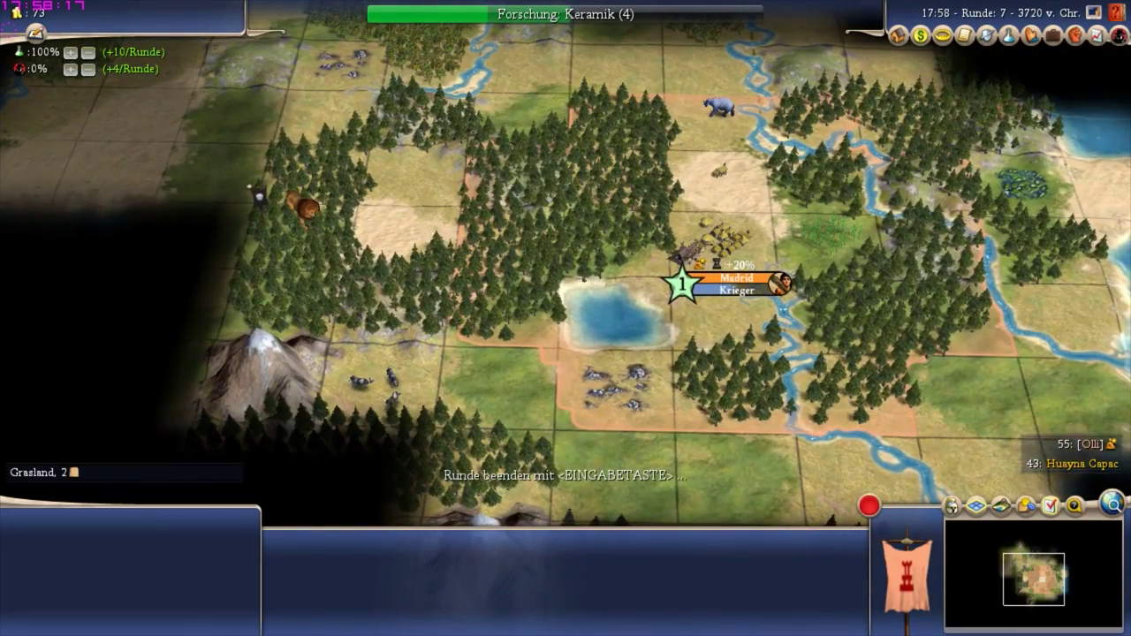
key(Right)
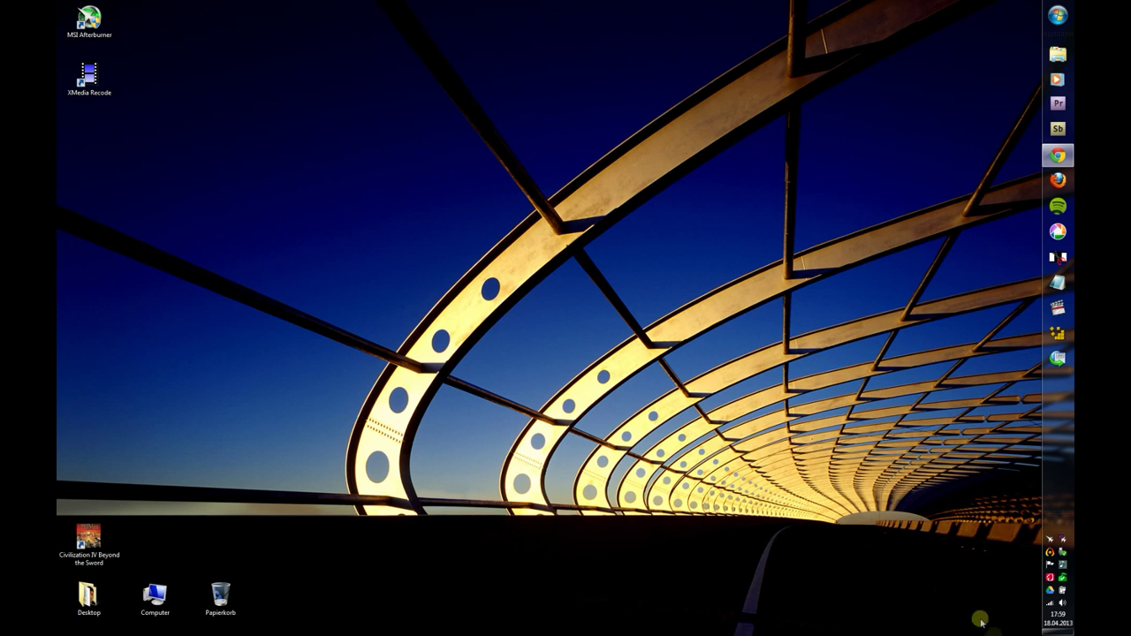
Step: Switch to Windows Explorer, go to the Filmerei\MSI folder on drive G: and play the recorded Civ4BeyondSword AVI video
click(1059, 56)
click(271, 327)
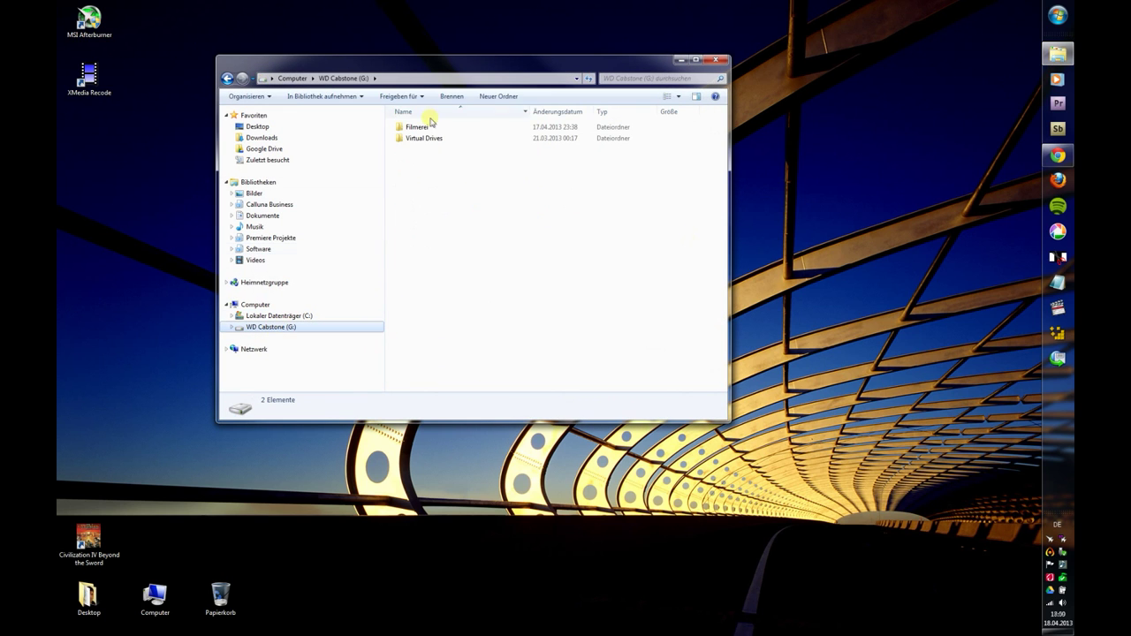
double_click(430, 129)
double_click(416, 177)
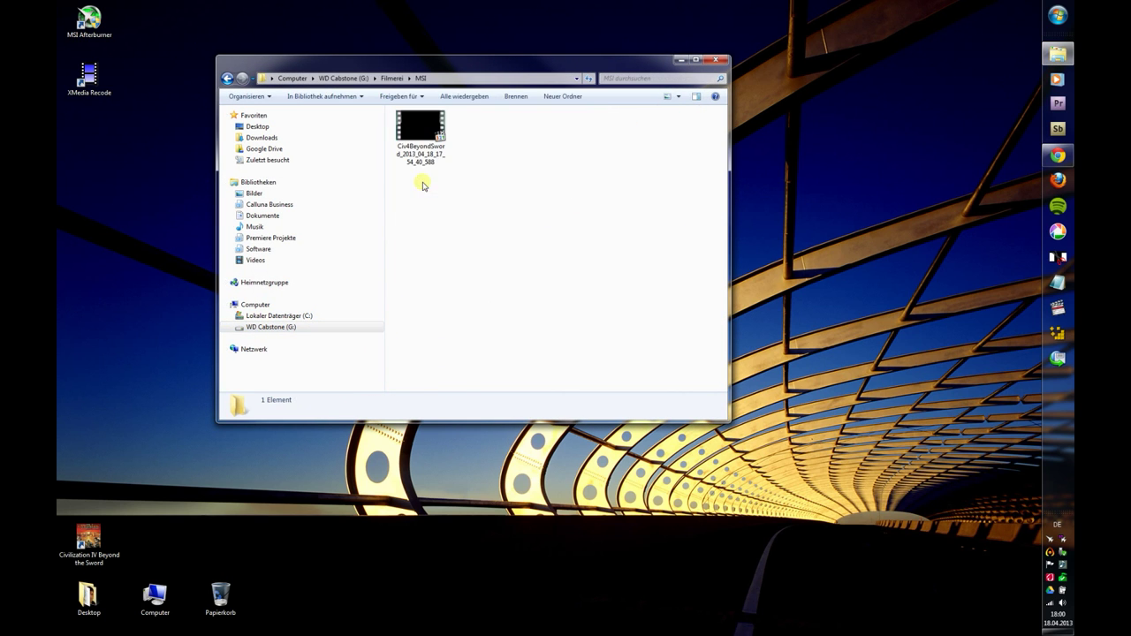
double_click(417, 130)
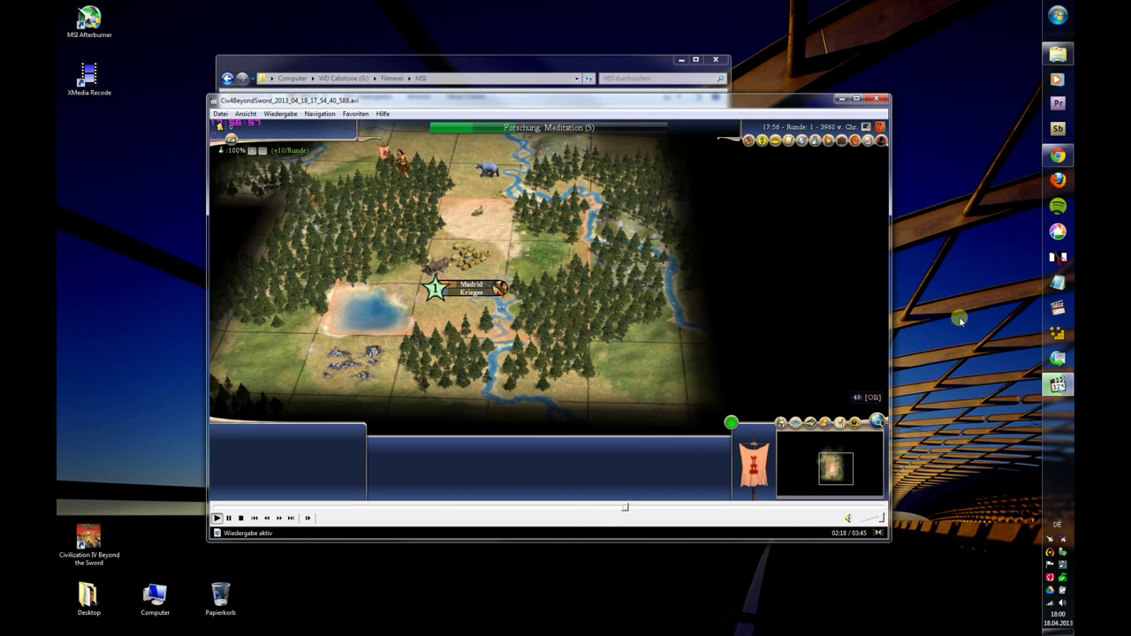
double_click(608, 290)
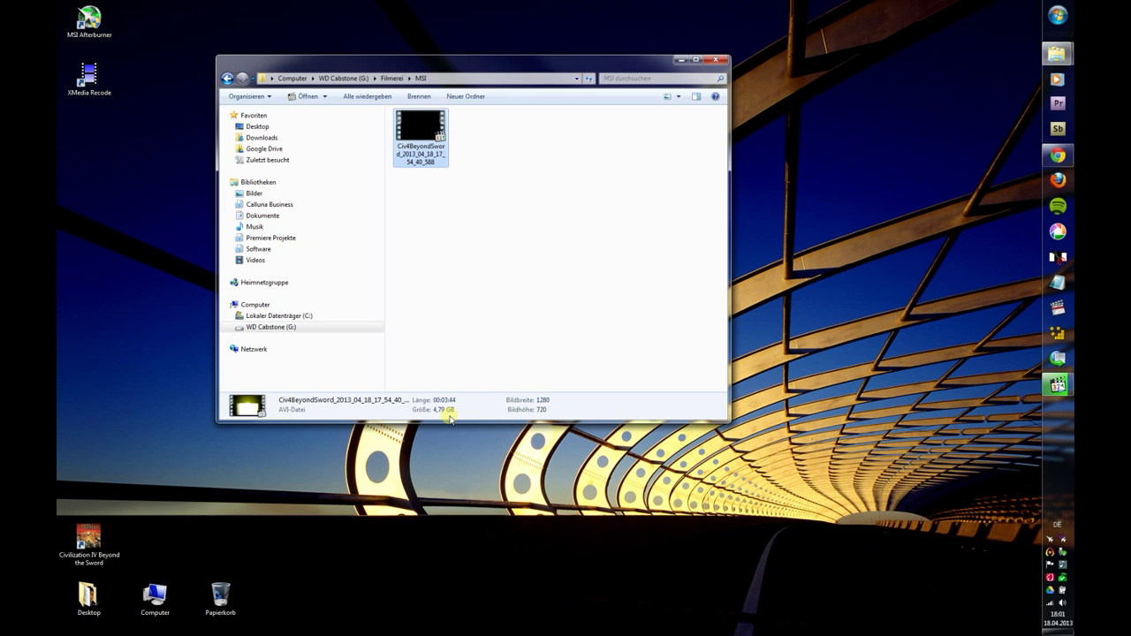
Step: Switch to XMedia Recode, load the Civ4BeyondSword_2013_04_18_17_54_40_588 recording and select YouTube as the output profile
click(80, 82)
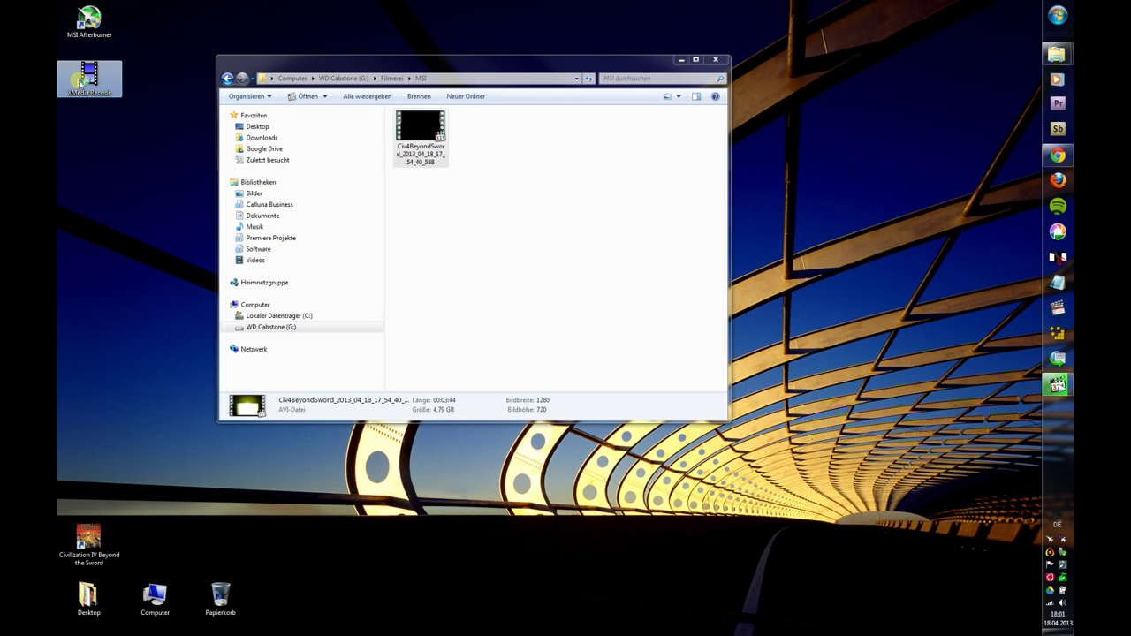
double_click(80, 81)
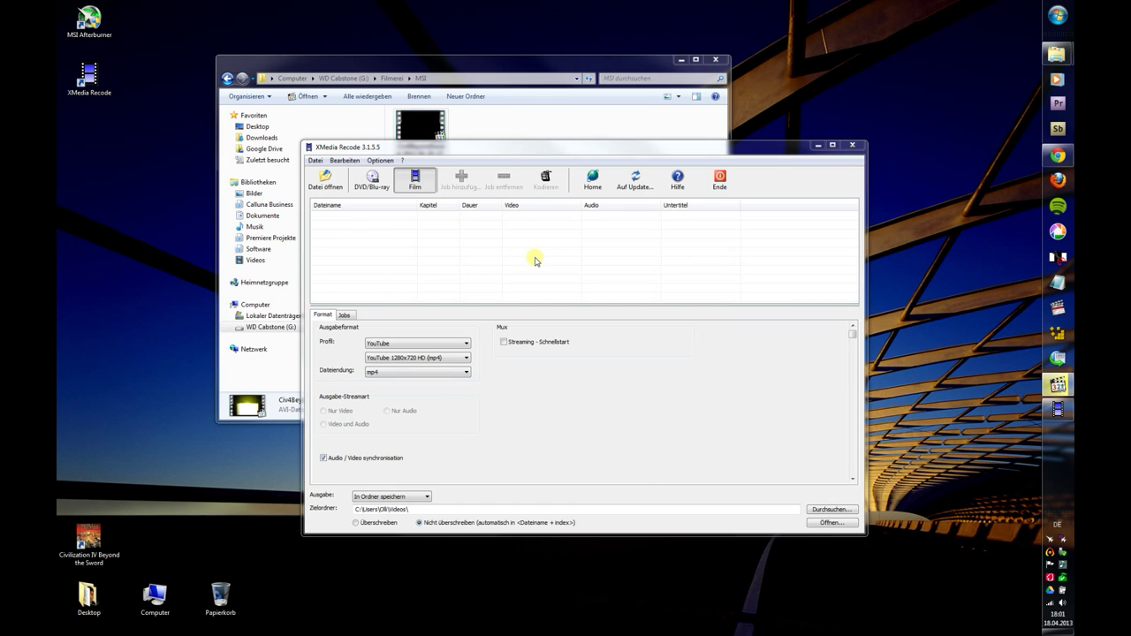
click(324, 179)
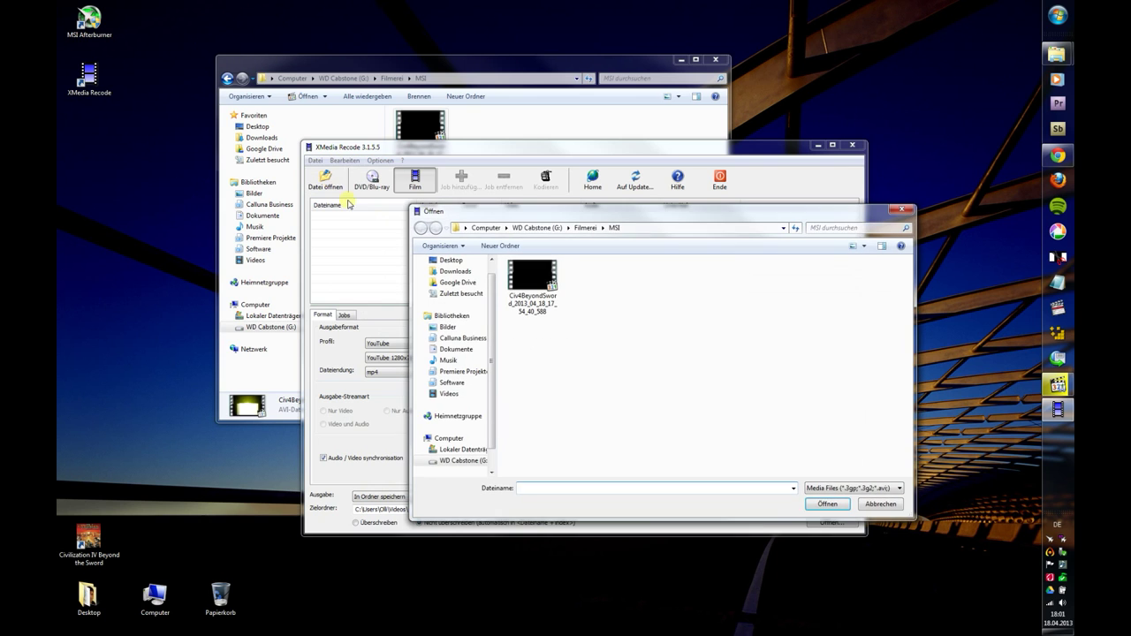
click(532, 275)
click(830, 503)
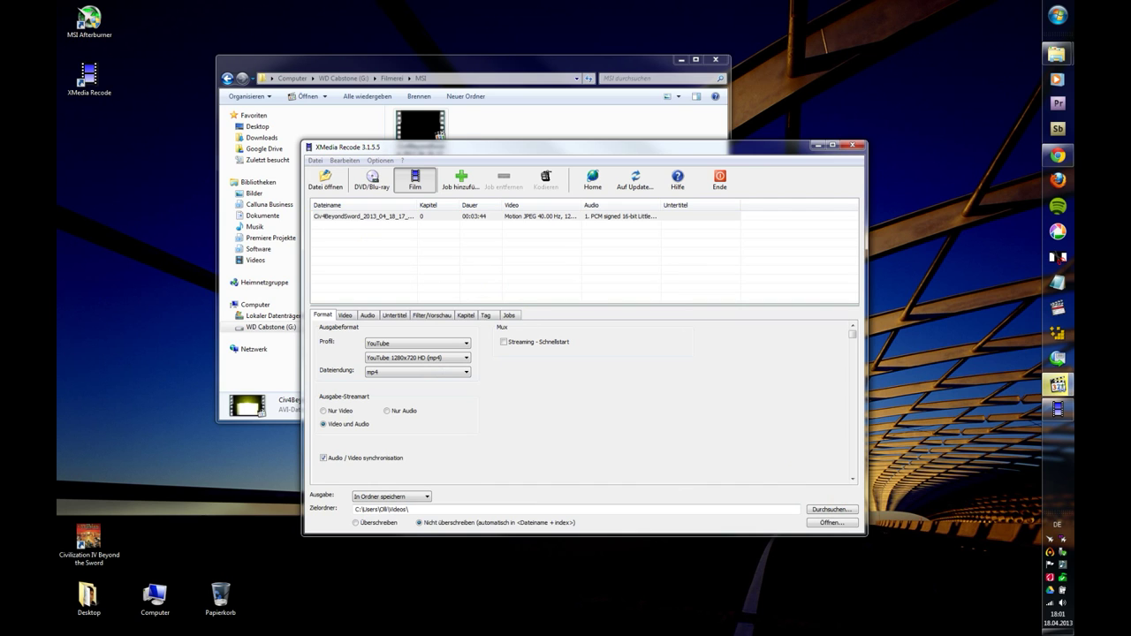
click(464, 345)
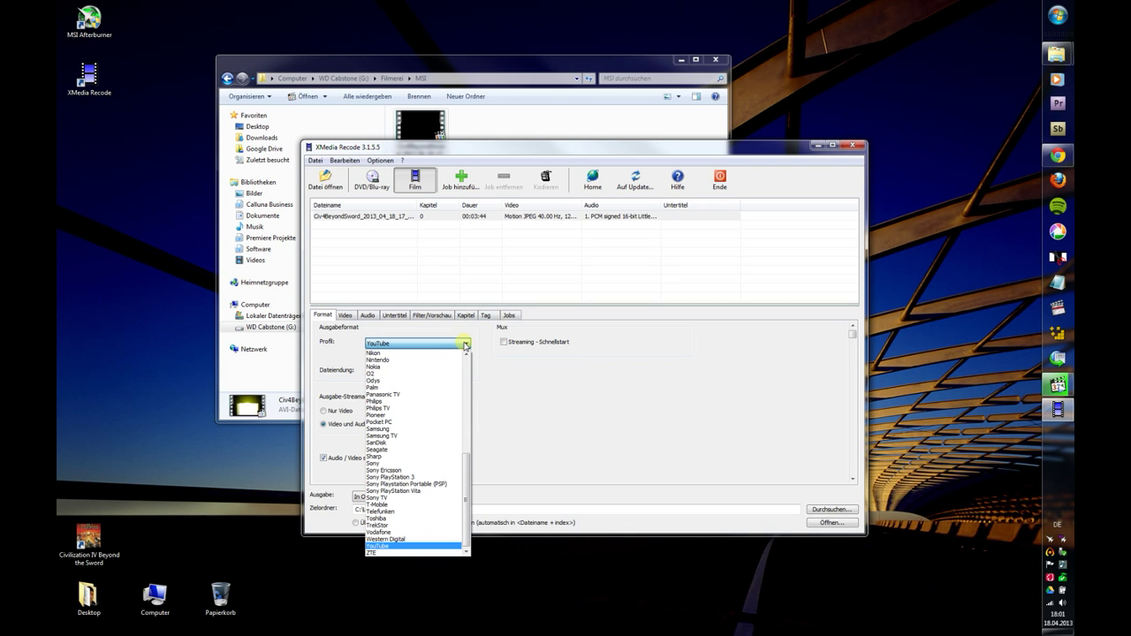
click(395, 546)
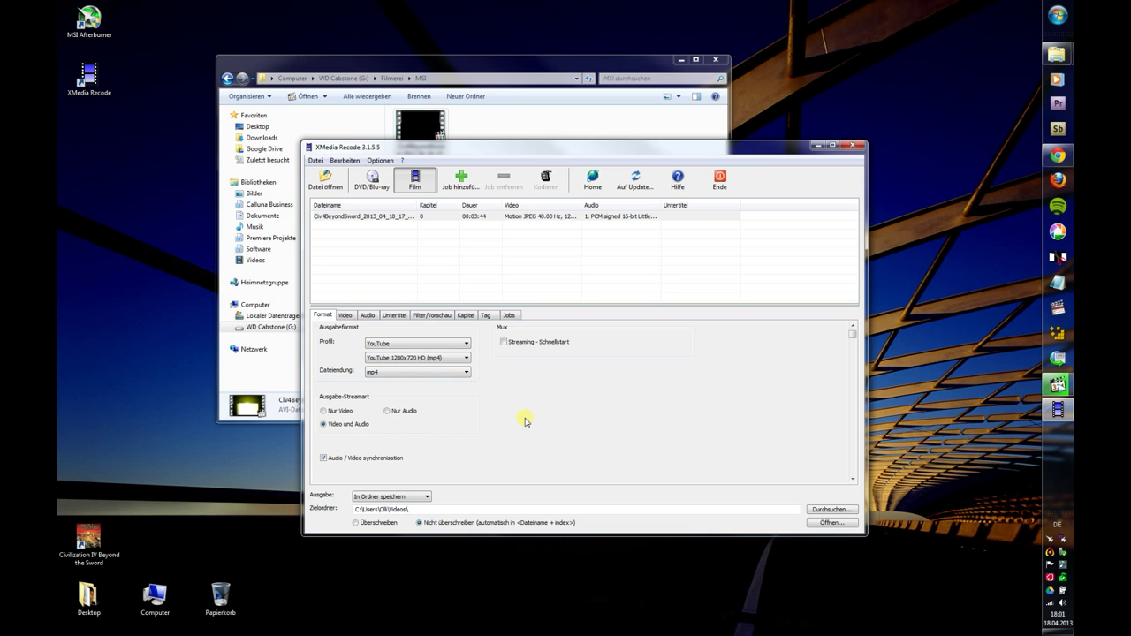
click(827, 509)
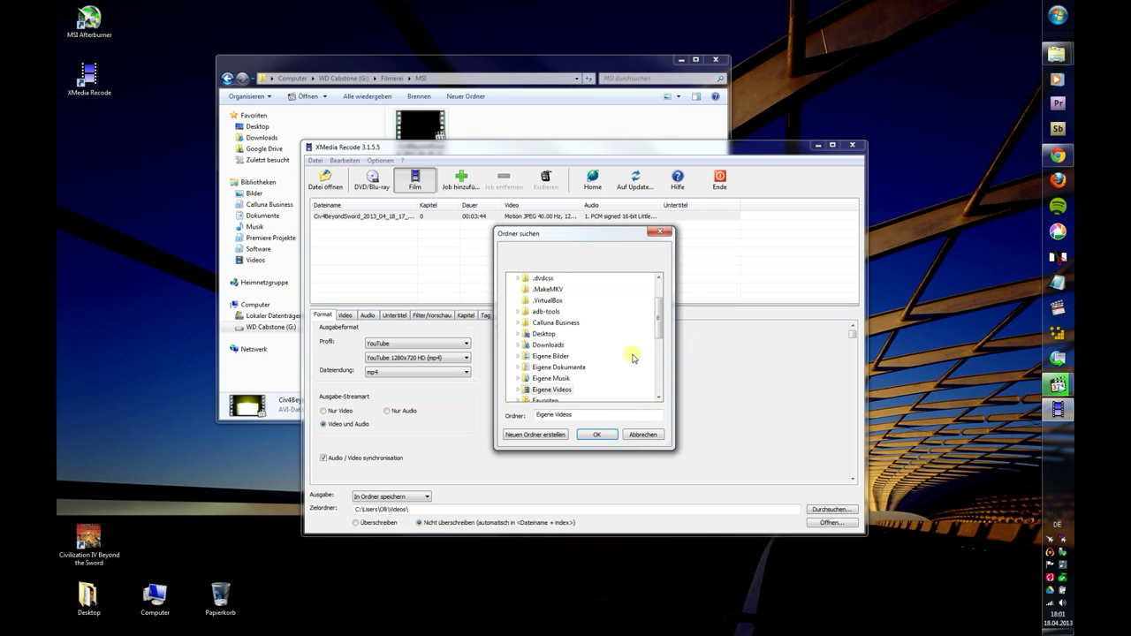
scroll(633, 358, down, 2)
click(642, 433)
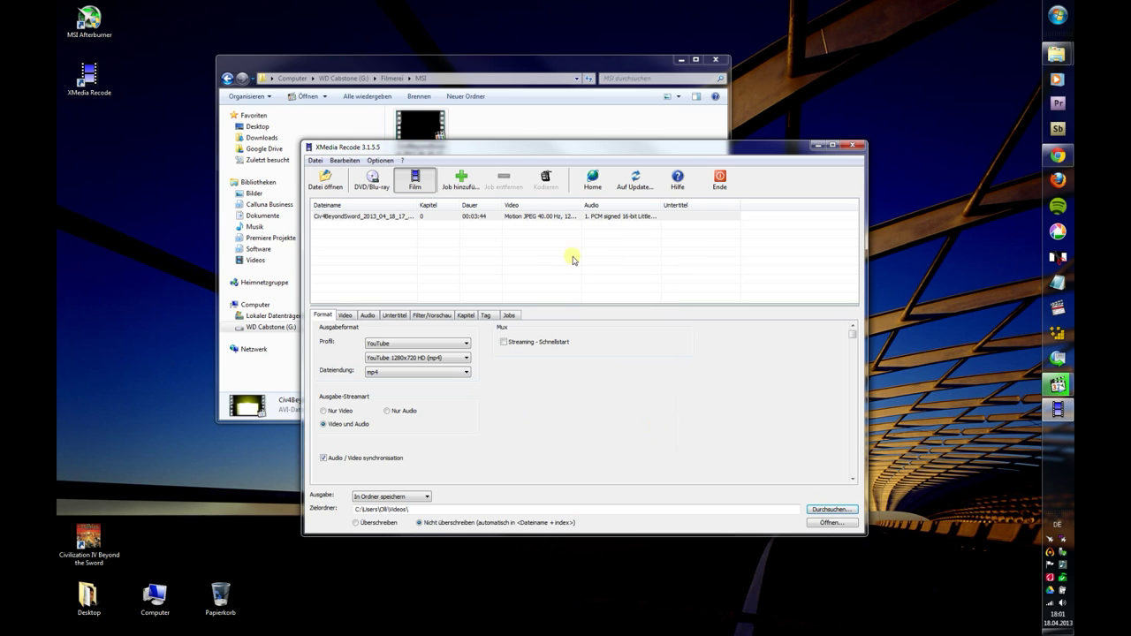
Step: Add the loaded recording as a job, encode it and dismiss the completion message
click(464, 186)
click(546, 183)
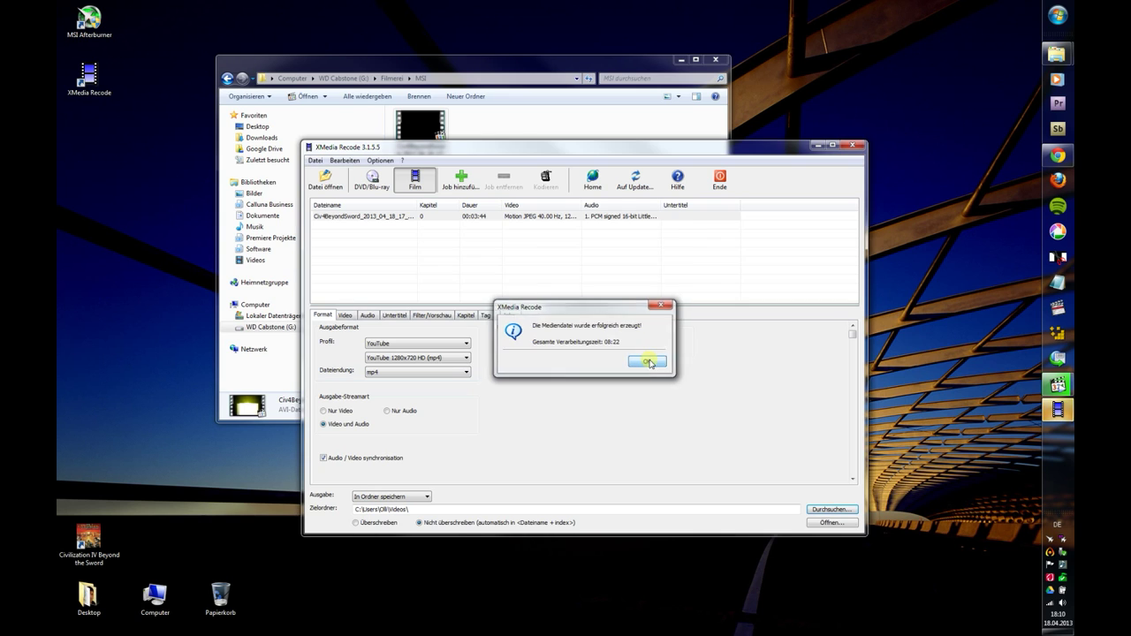
click(647, 362)
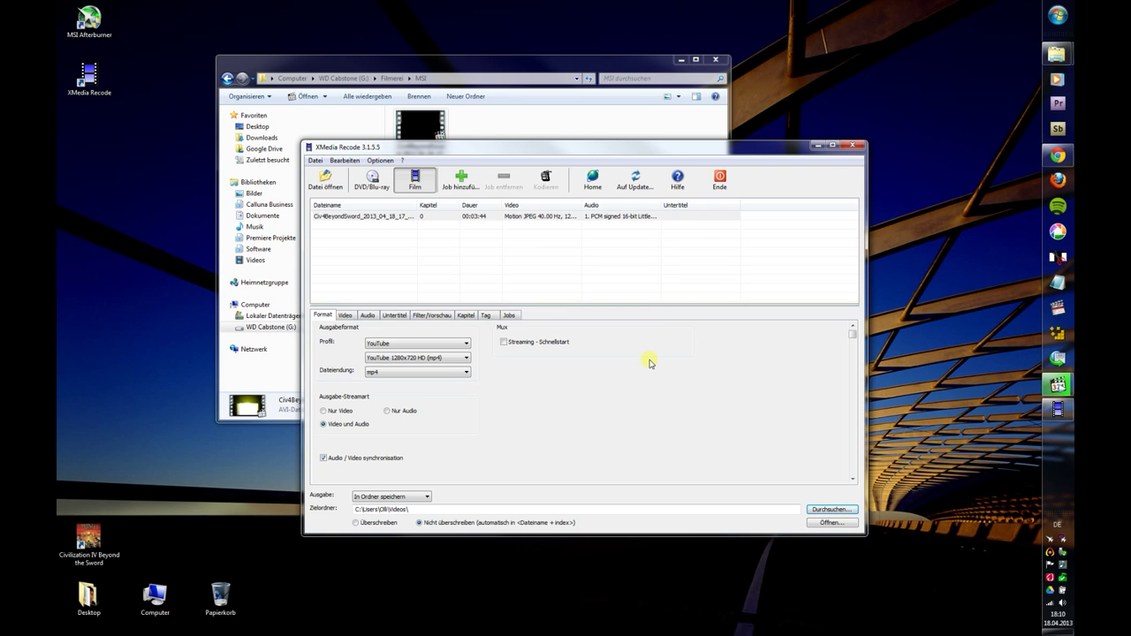
Step: Switch to the Explorer window, go to the Videos library and check the details of the converted Civ4BeyondSword MP4 file
click(1054, 56)
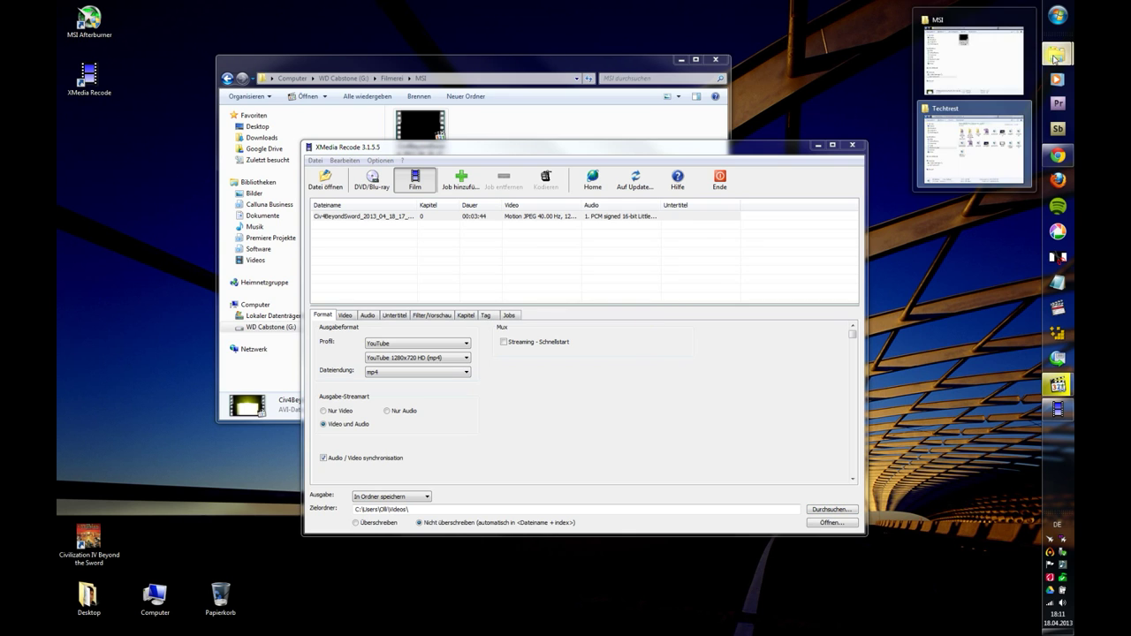
click(972, 57)
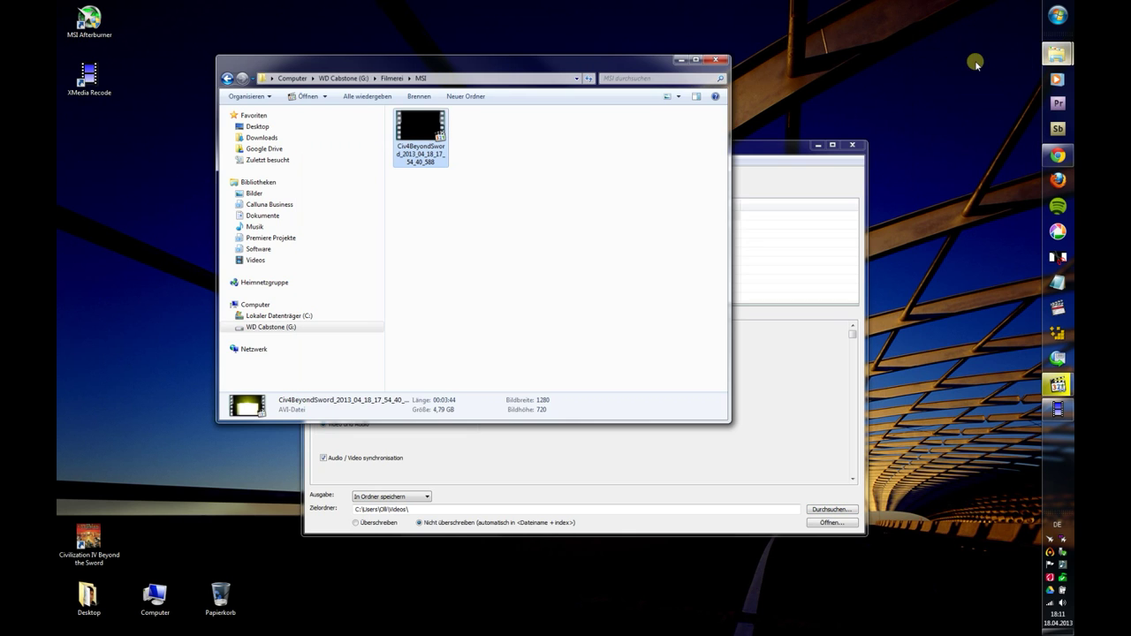
click(258, 261)
click(450, 198)
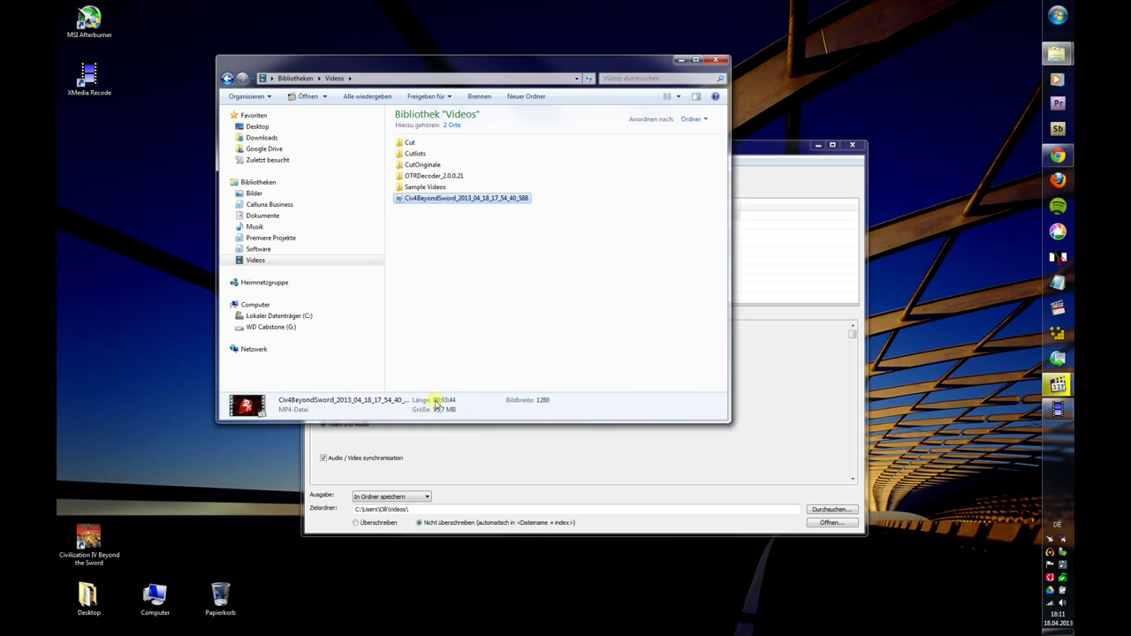
Step: Play the converted MP4 video, skip ahead to several points including about 03:00, and close the player
double_click(437, 200)
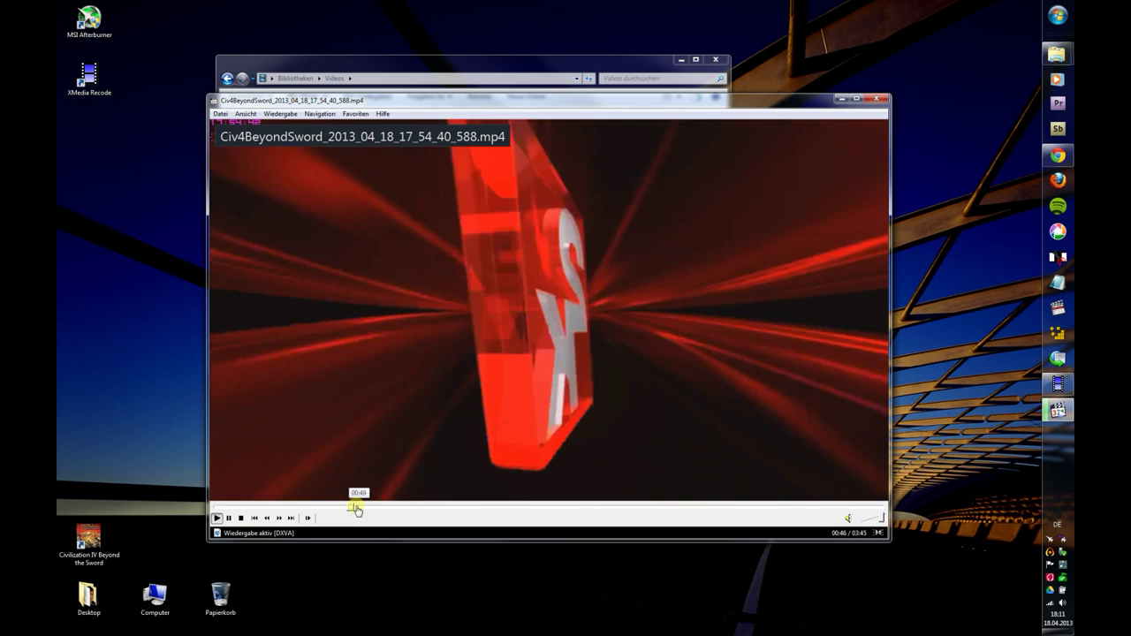
click(352, 507)
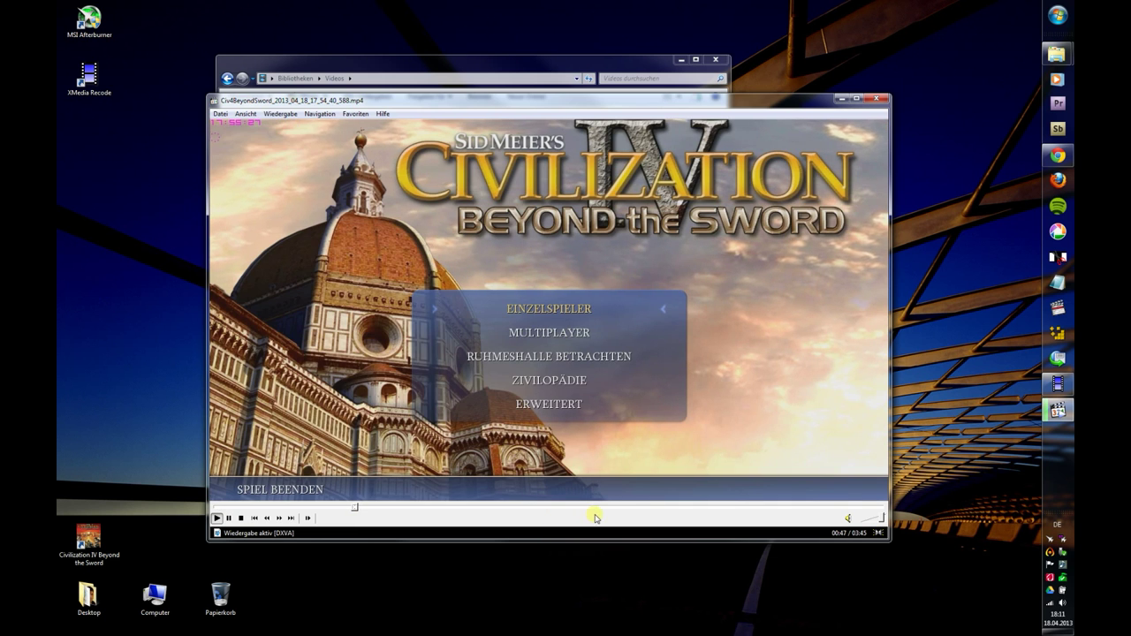
click(606, 508)
click(750, 509)
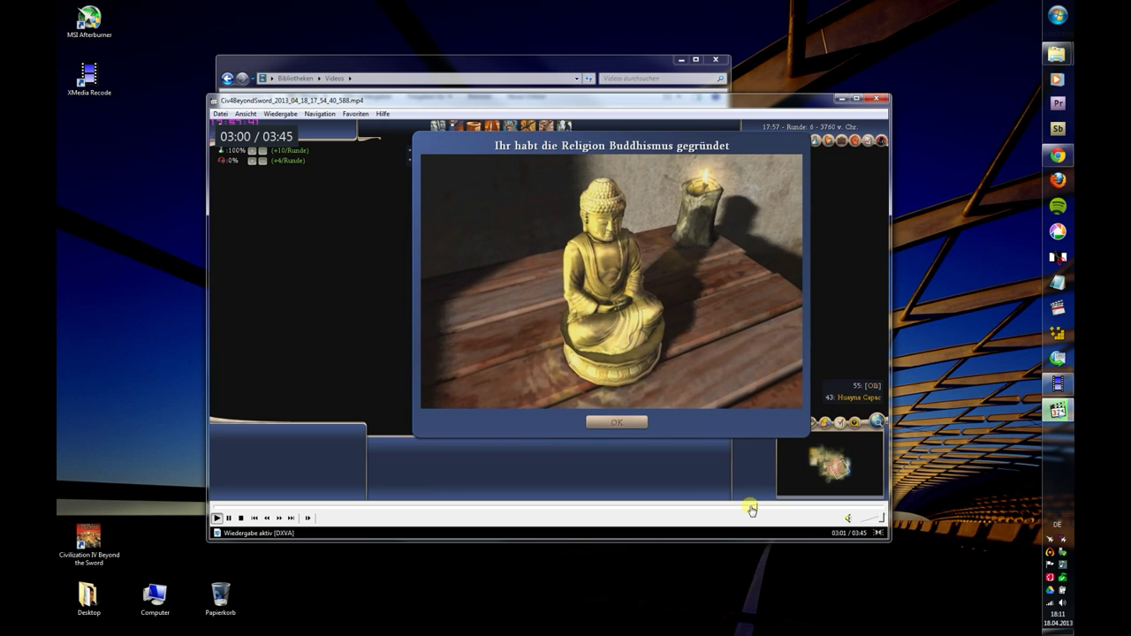
click(876, 98)
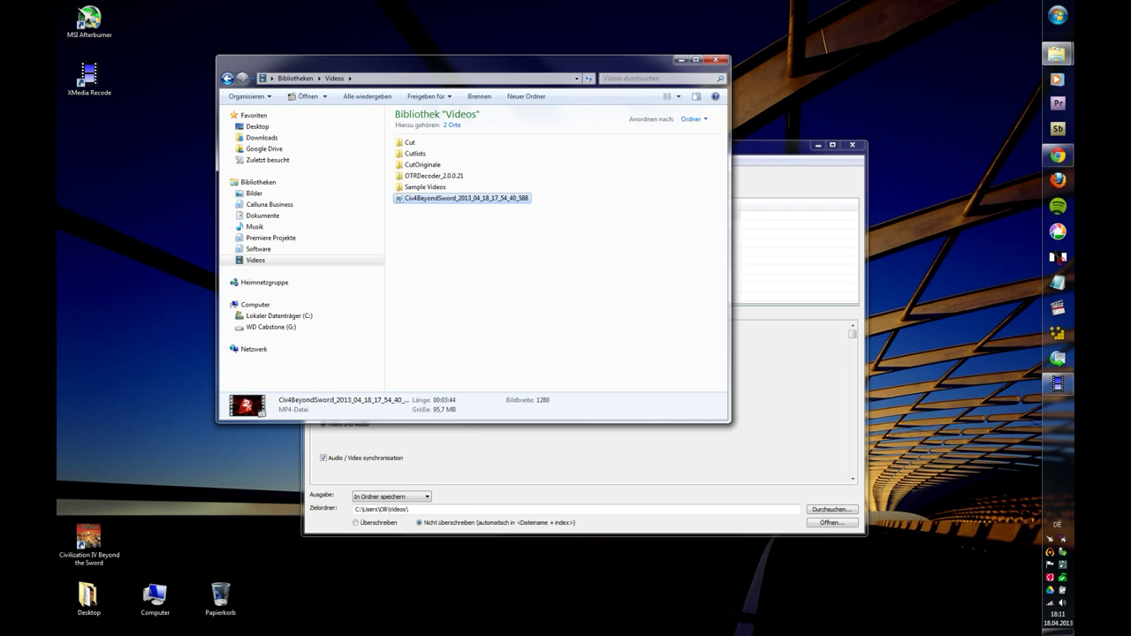
Step: Minimize the Videos library window and the XMedia Recode window to reveal the desktop
key(Return)
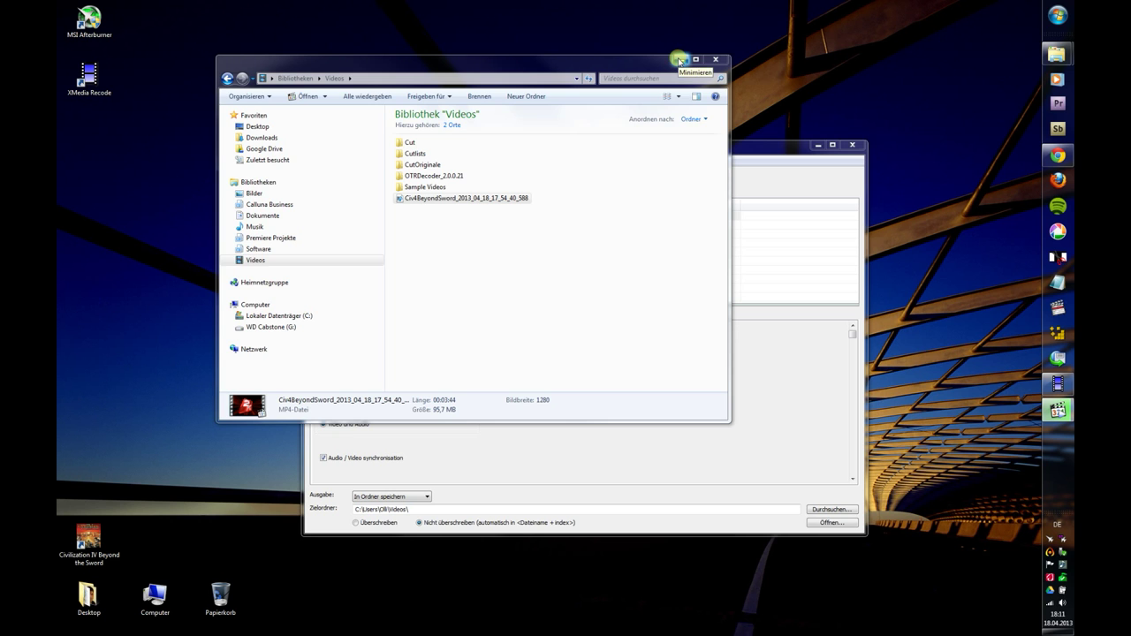
click(678, 61)
click(818, 145)
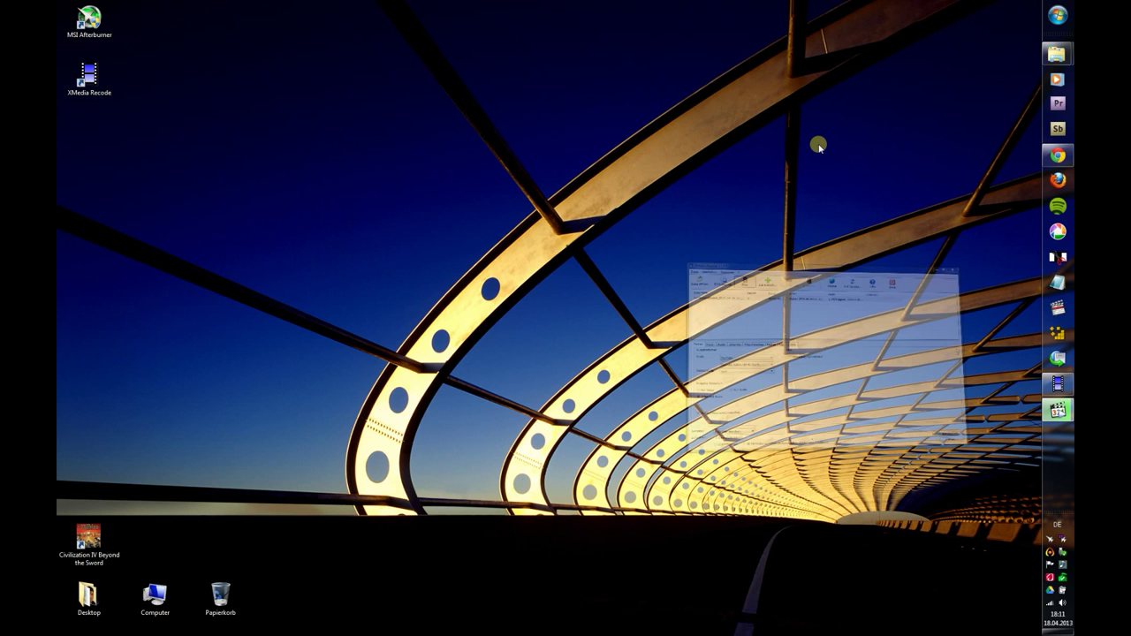